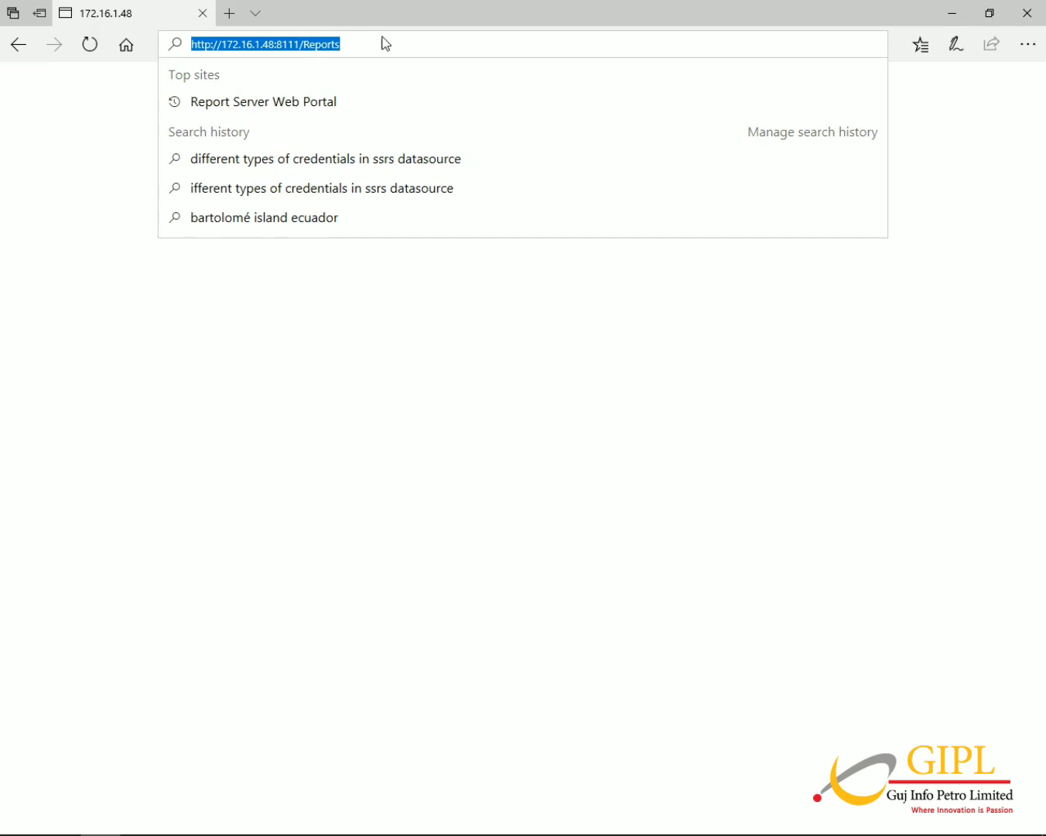
Sign in to the report server portal with the domain user name and password.
key("Return")
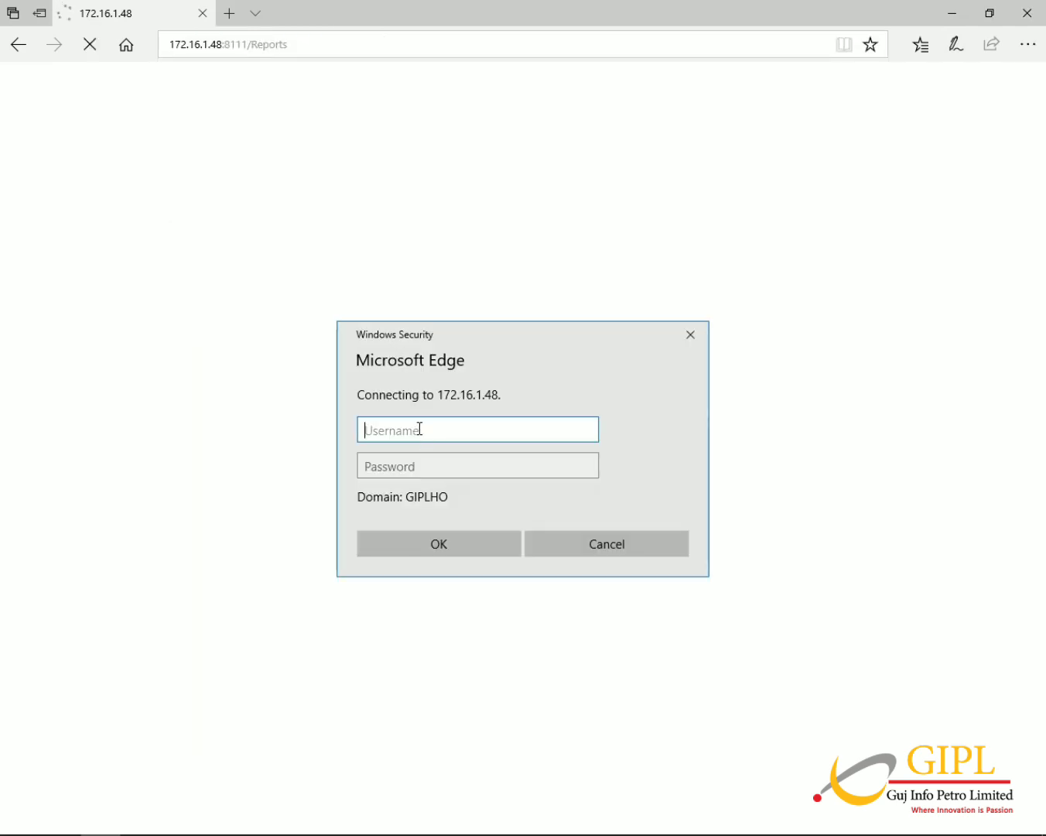
type("GIPLDC\\APP.USER2")
key("Tab")
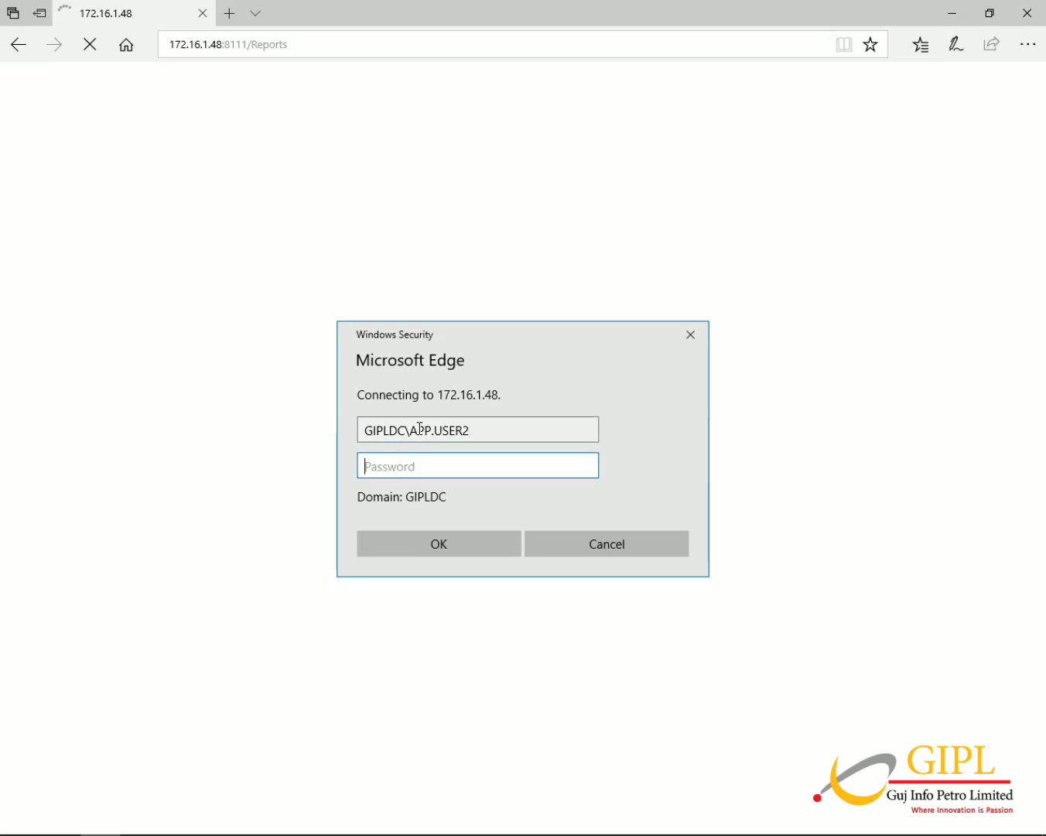
type("•••••••")
key("Return")
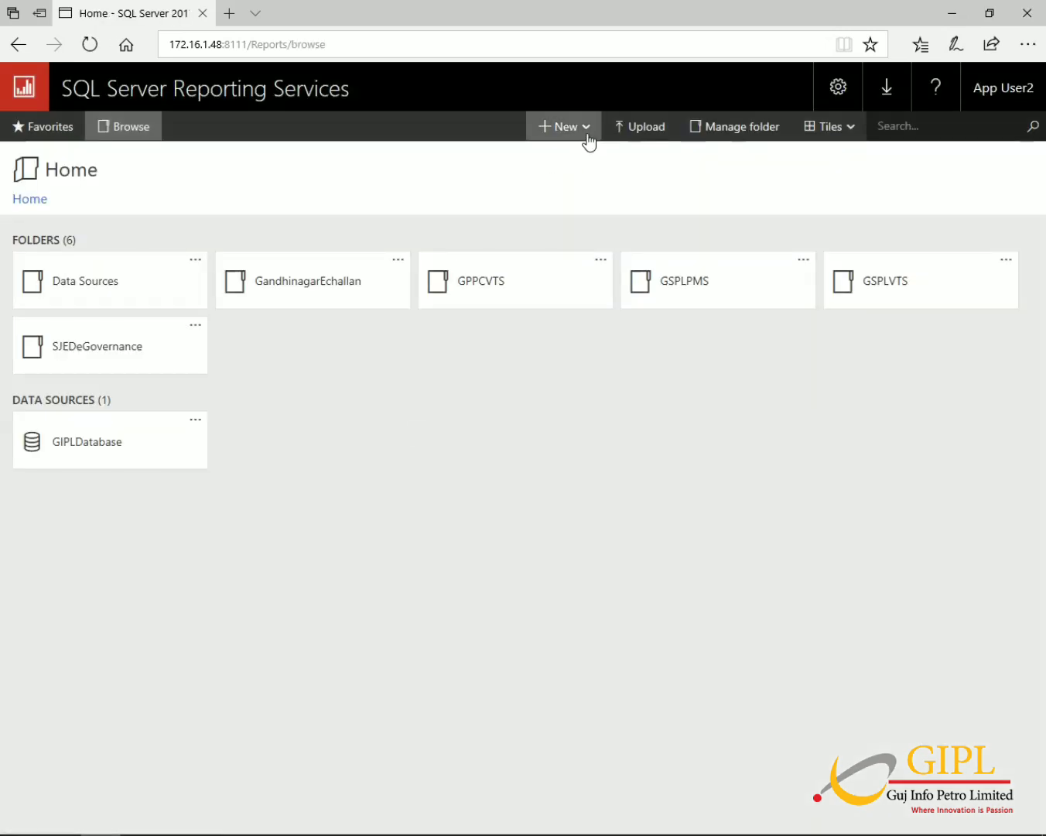
Create a new data source named GIPLDataBase with the description 'GIPL Database'.
left_click(588, 138)
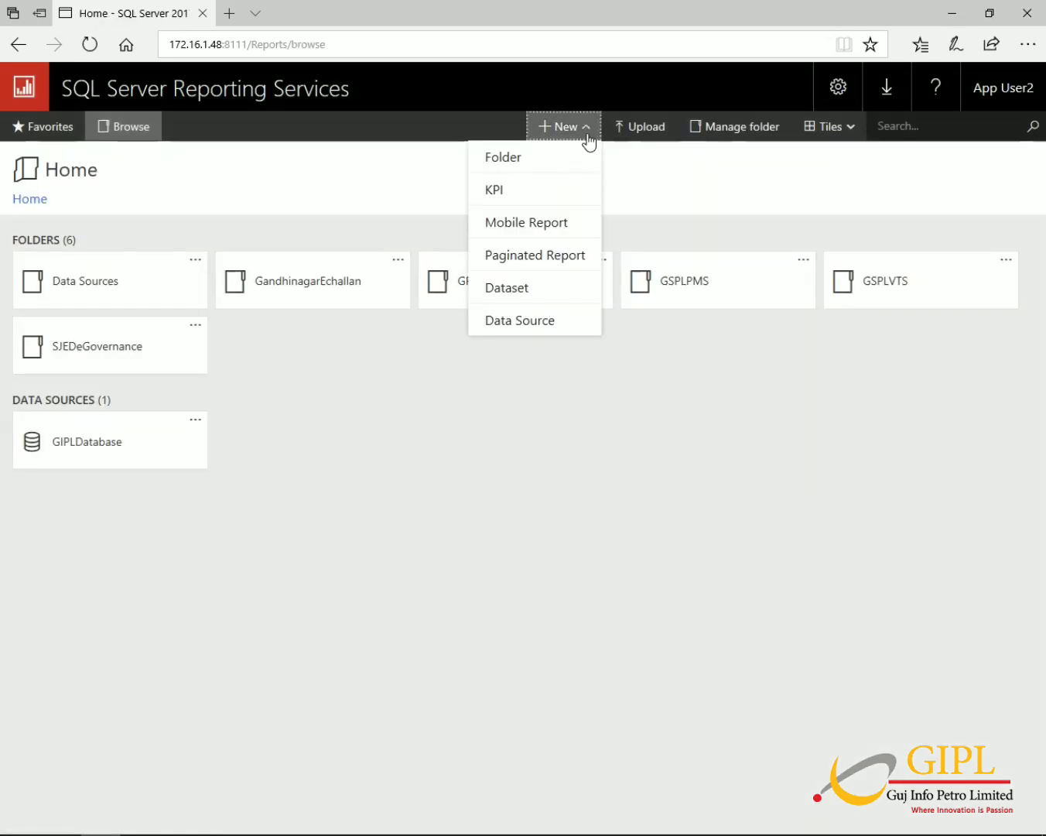
left_click(543, 323)
scroll(572, 562, "down", 3)
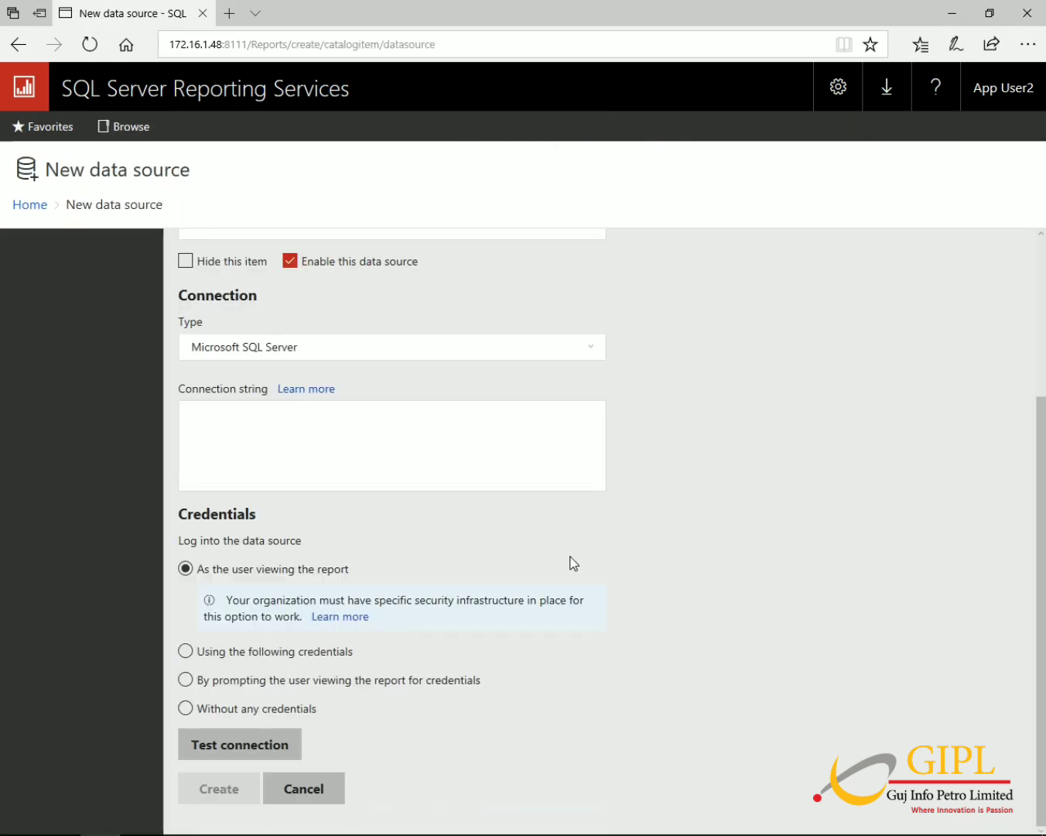
scroll(792, 617, "up", 3)
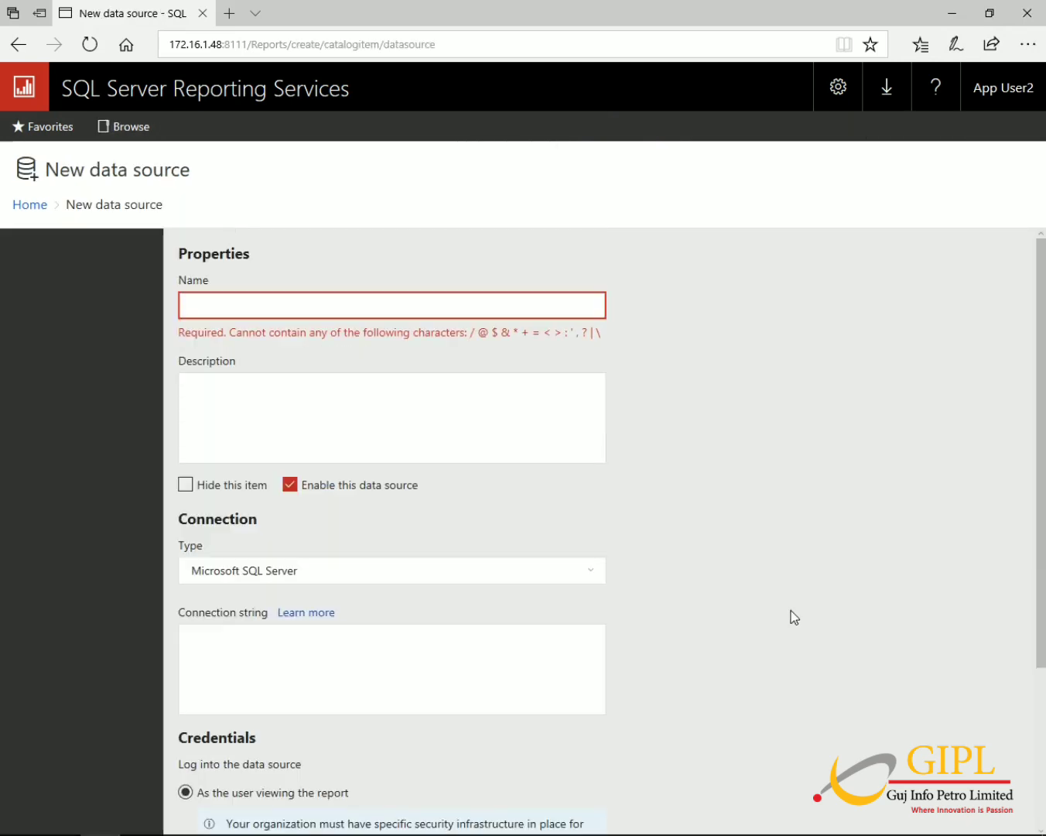
left_click(476, 312)
type("GI")
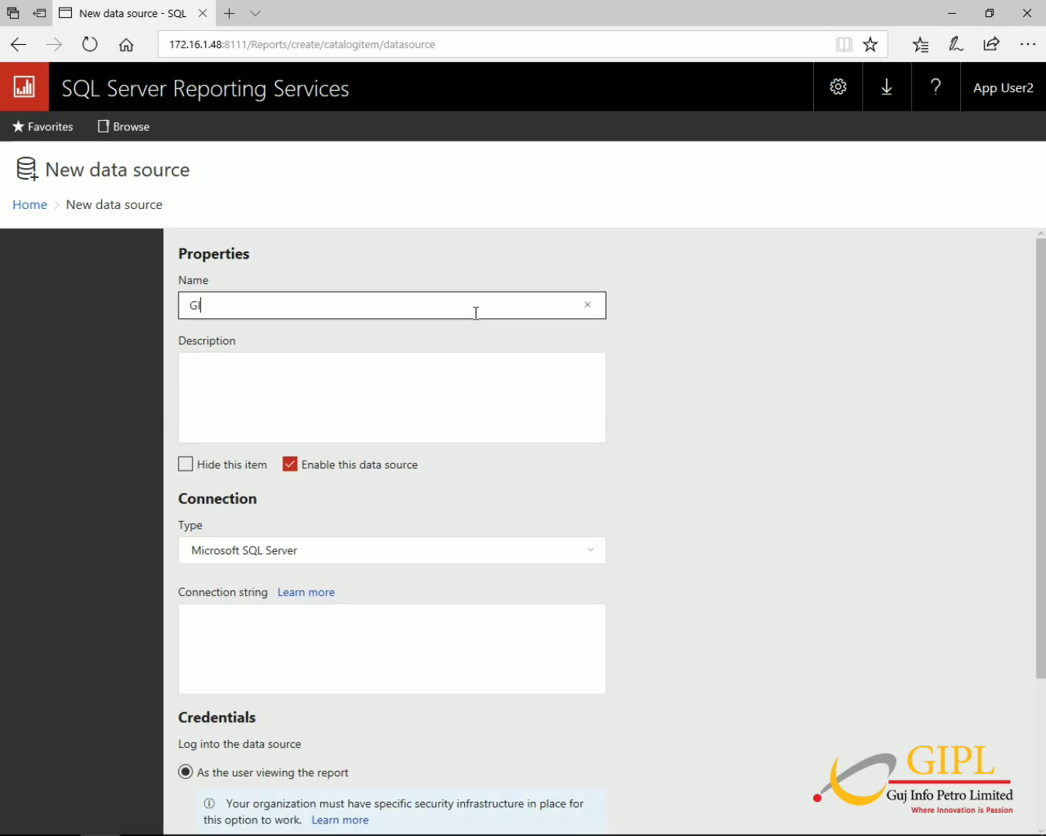
type("PLData")
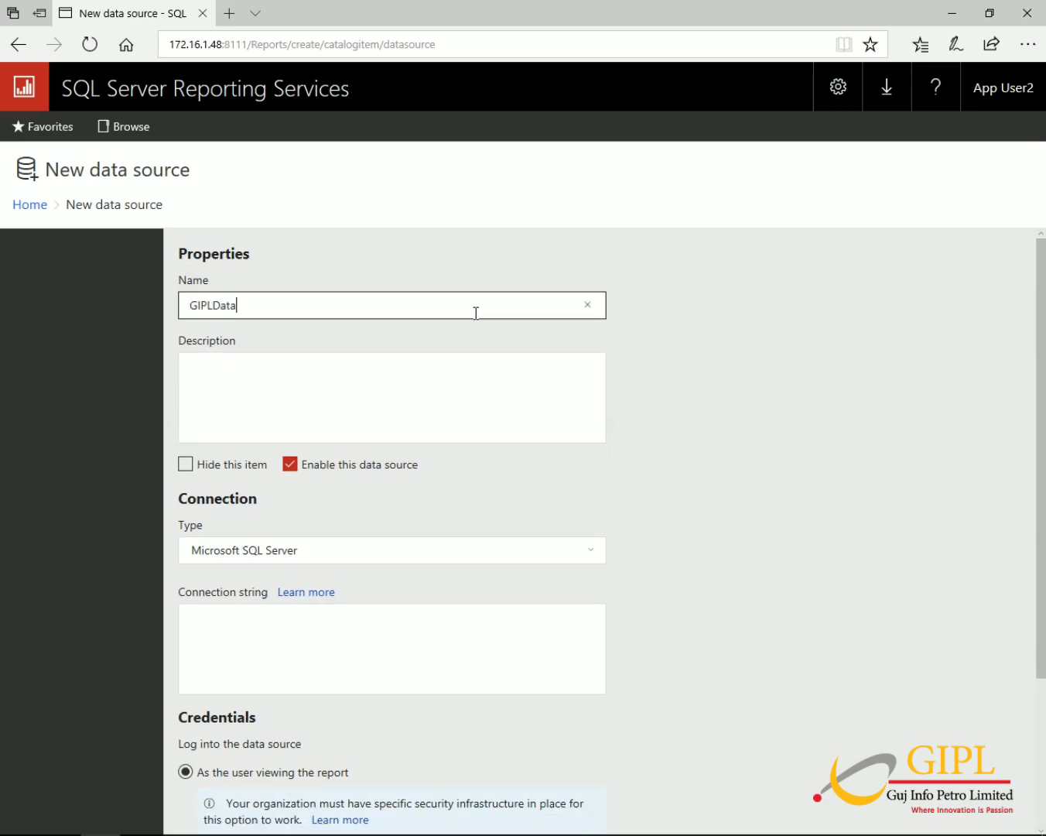
type("Base")
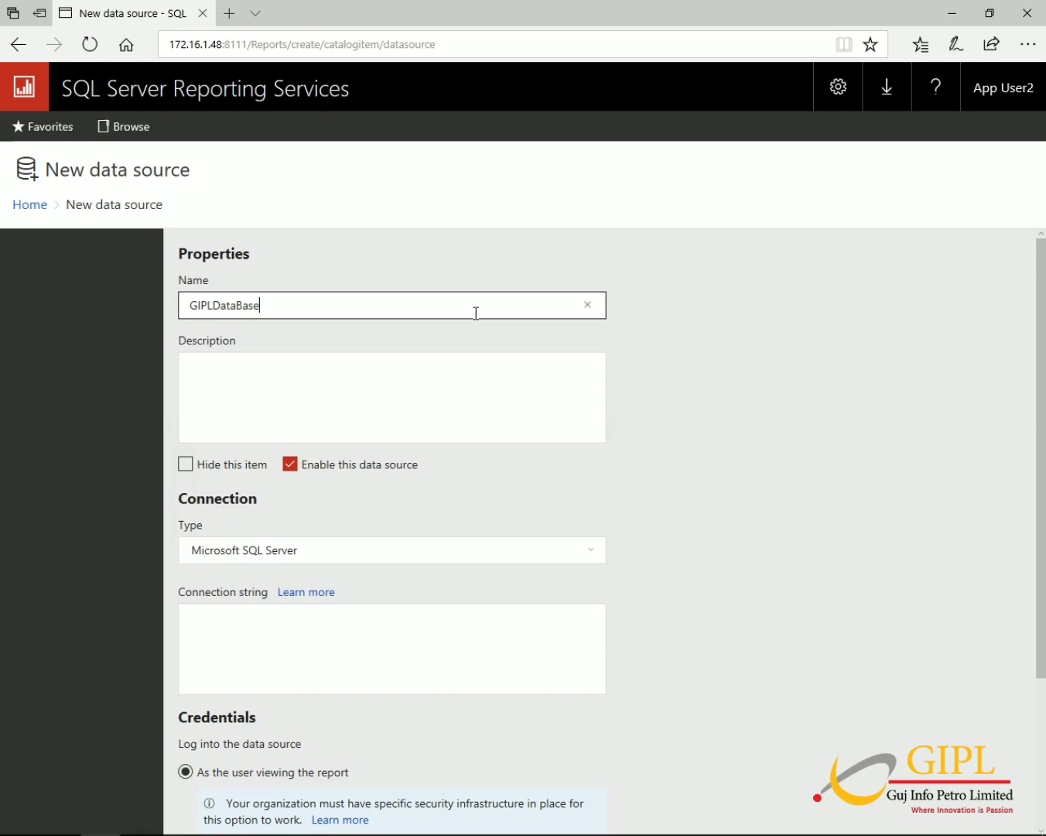
key("Tab")
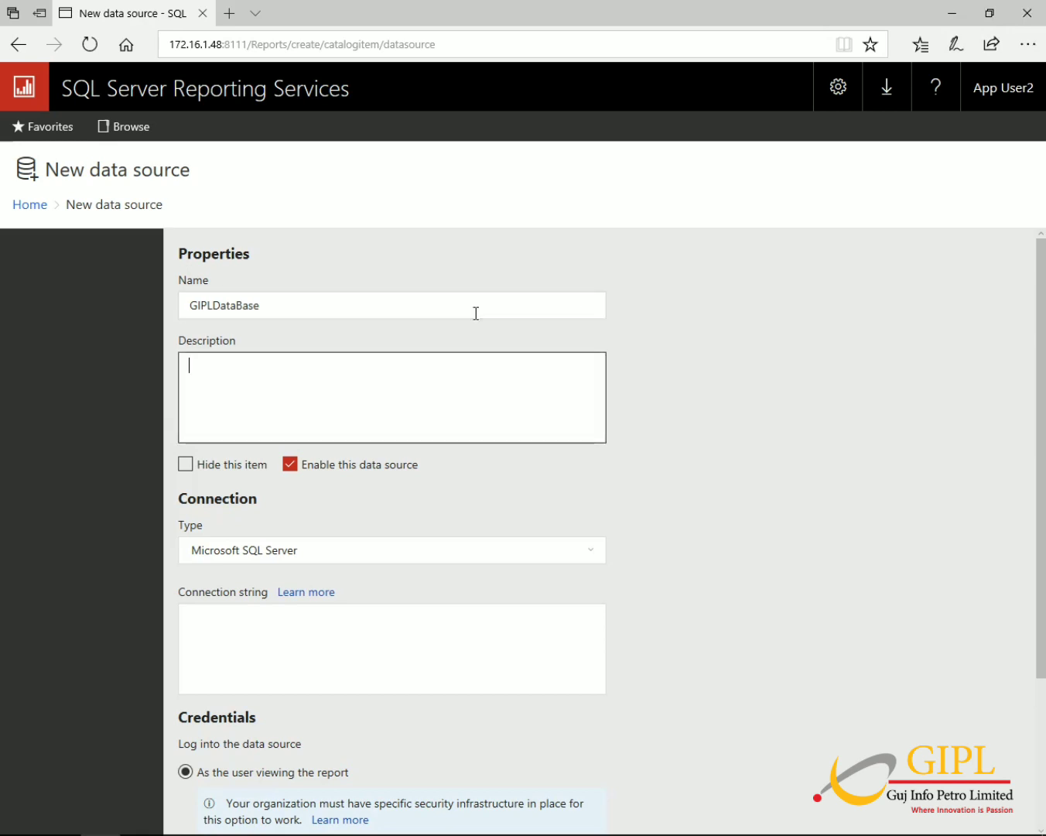
type("GIPL Data")
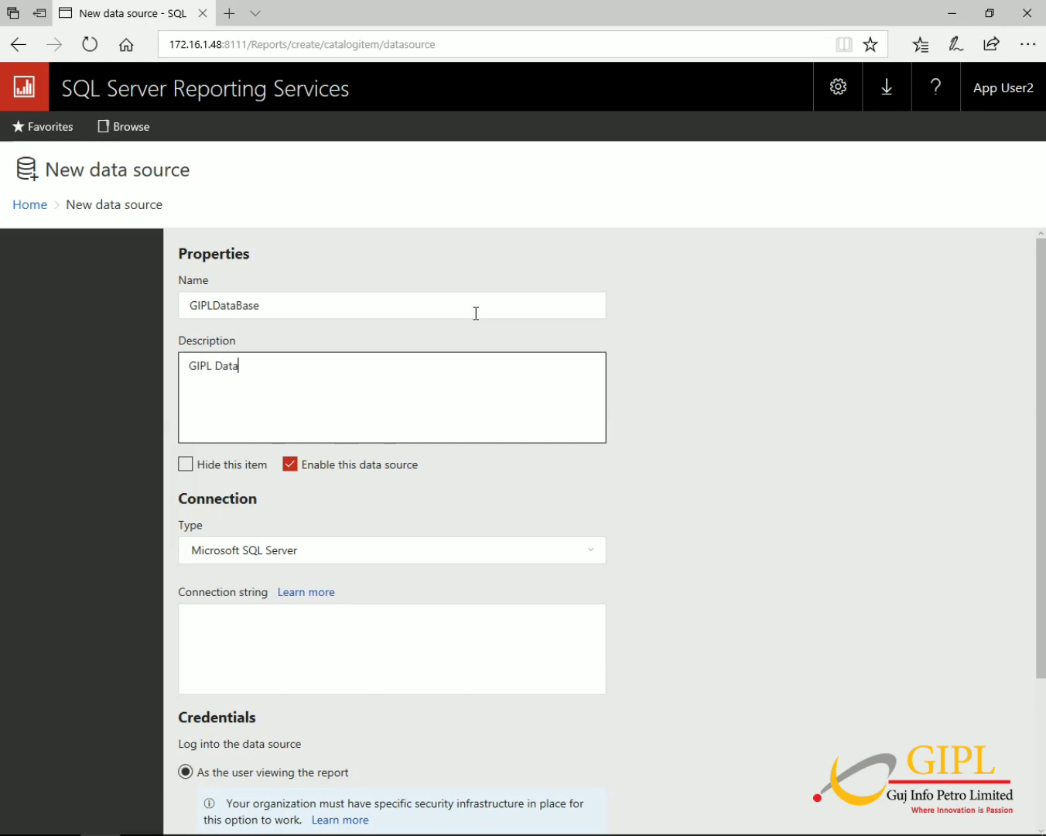
type("base")
scroll(777, 549, "down", 2)
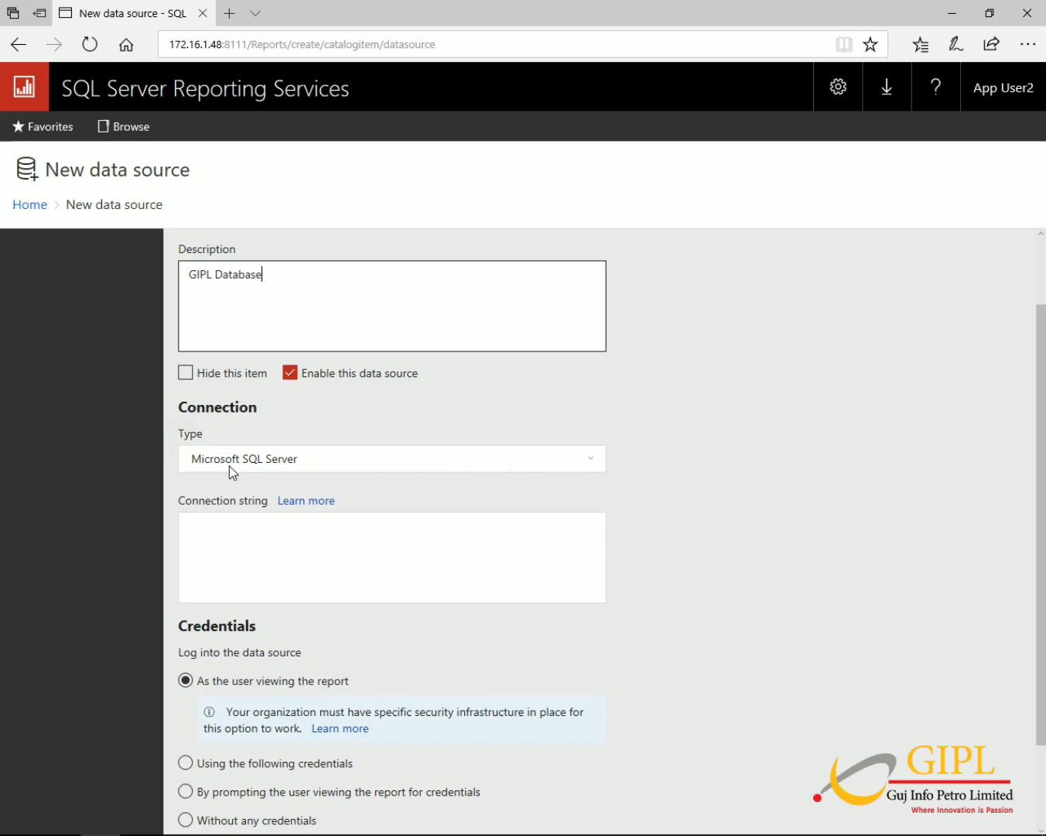
Paste a SQL Server connection string for 172.16.1.48\SQLENT2017 with catalog GIPLDatabase.
left_click(550, 462)
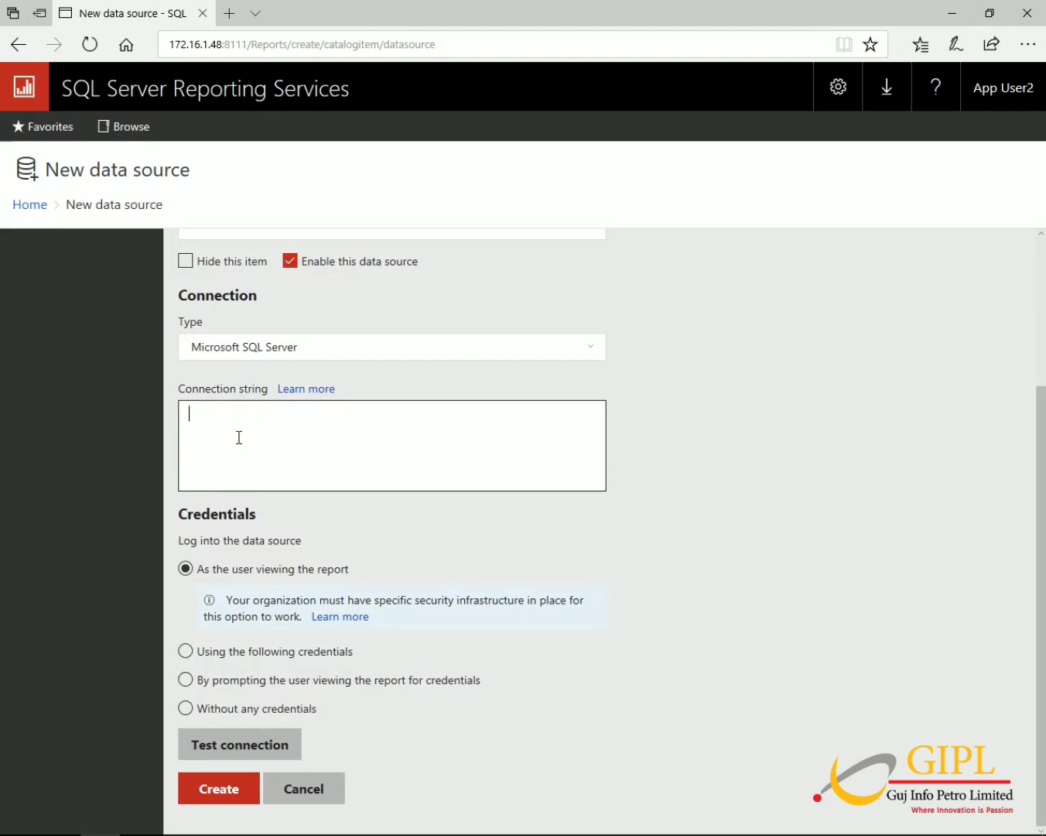
key("ctrl+v")
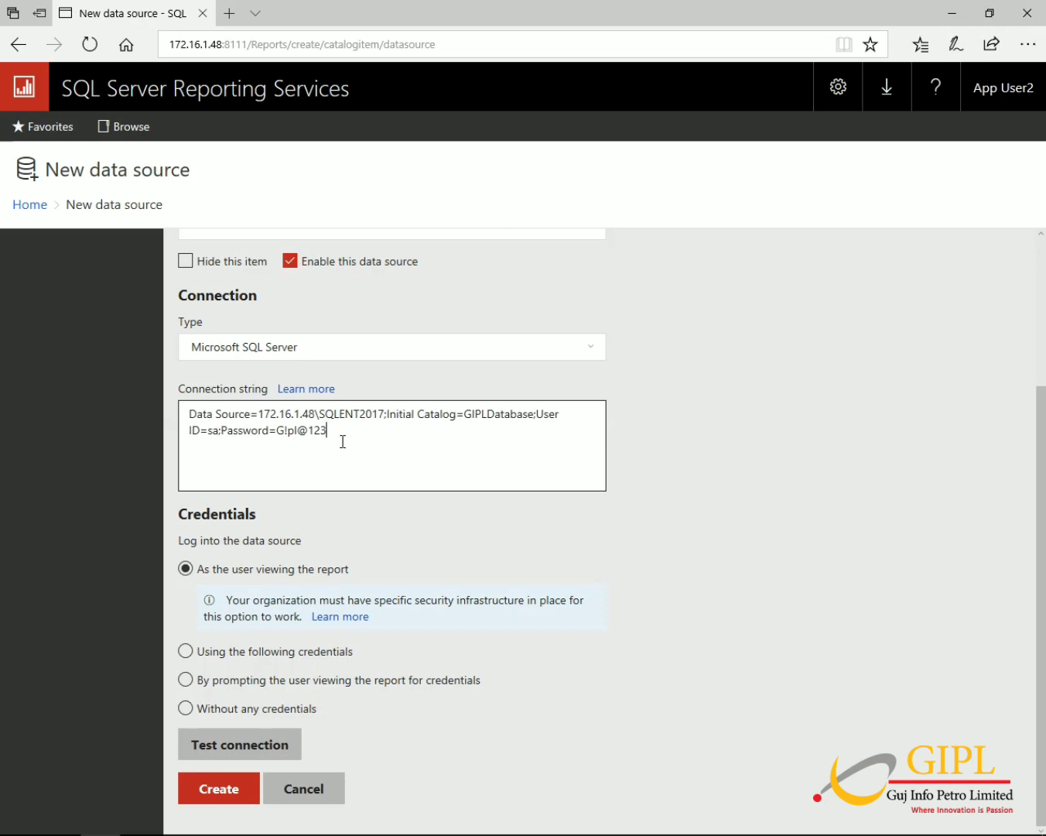
left_click_drag(328, 430, 190, 414)
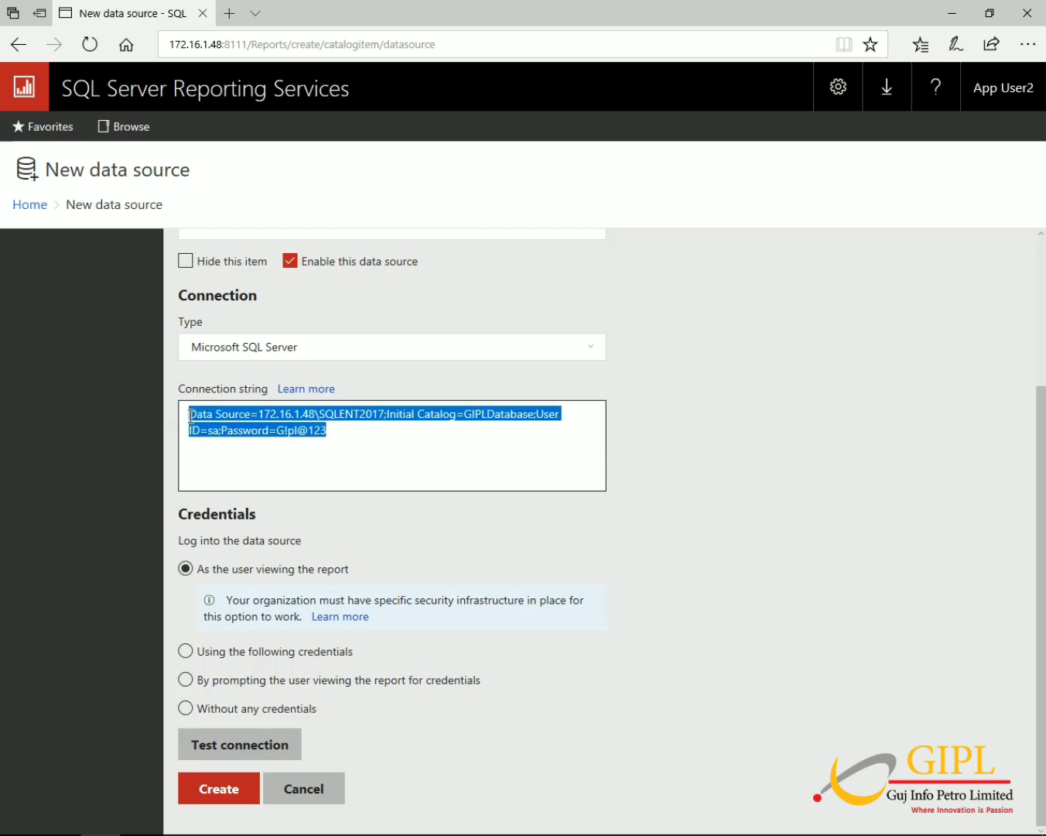
left_click(489, 552)
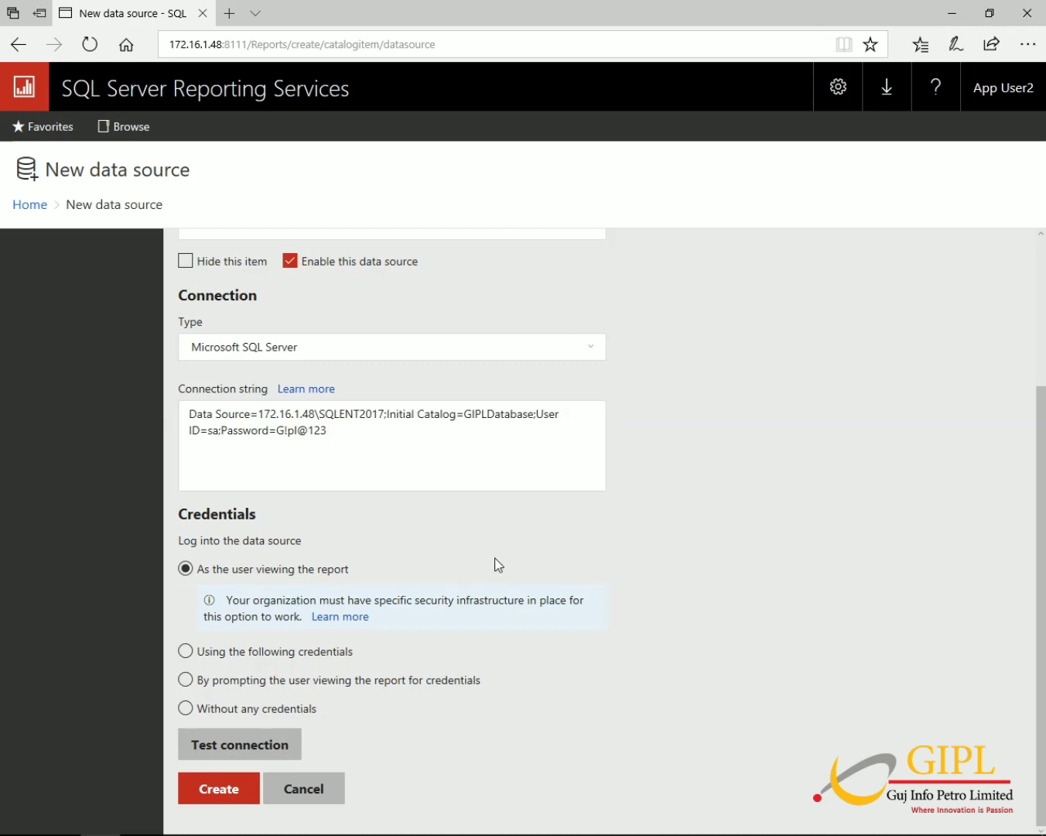
key("Tab")
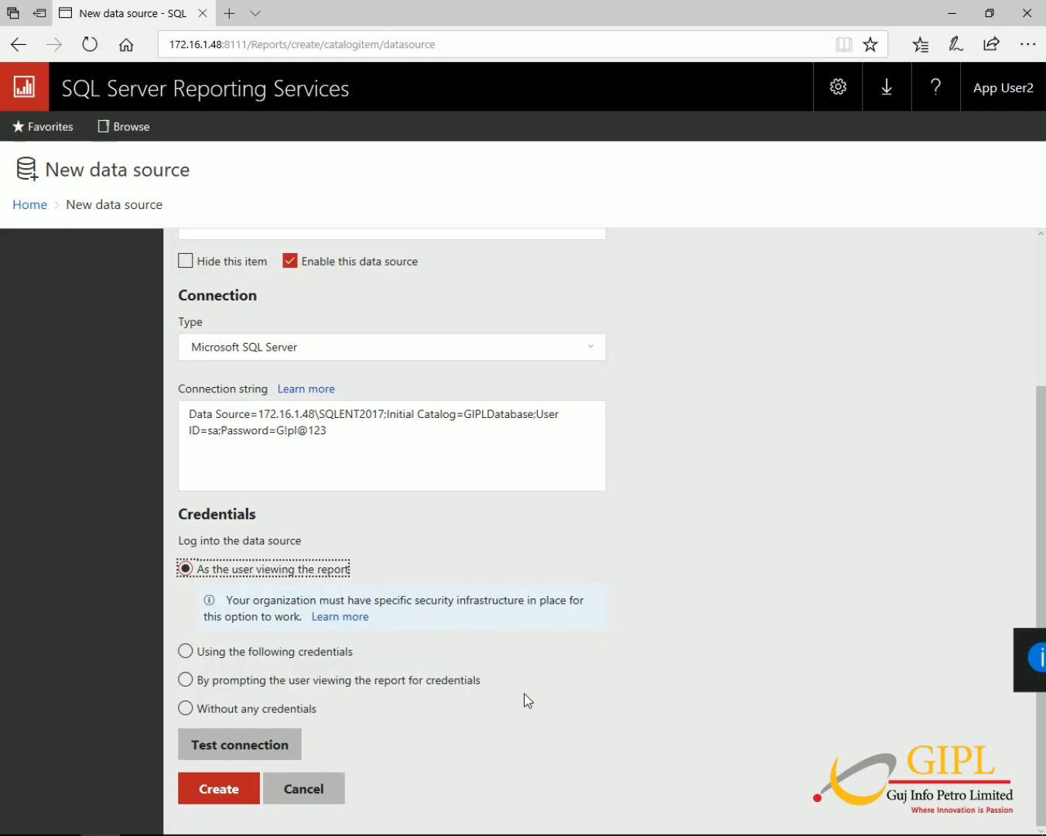
Try the 'By prompting the user' credential option and its default prompt text.
left_click_drag(526, 696, 260, 697)
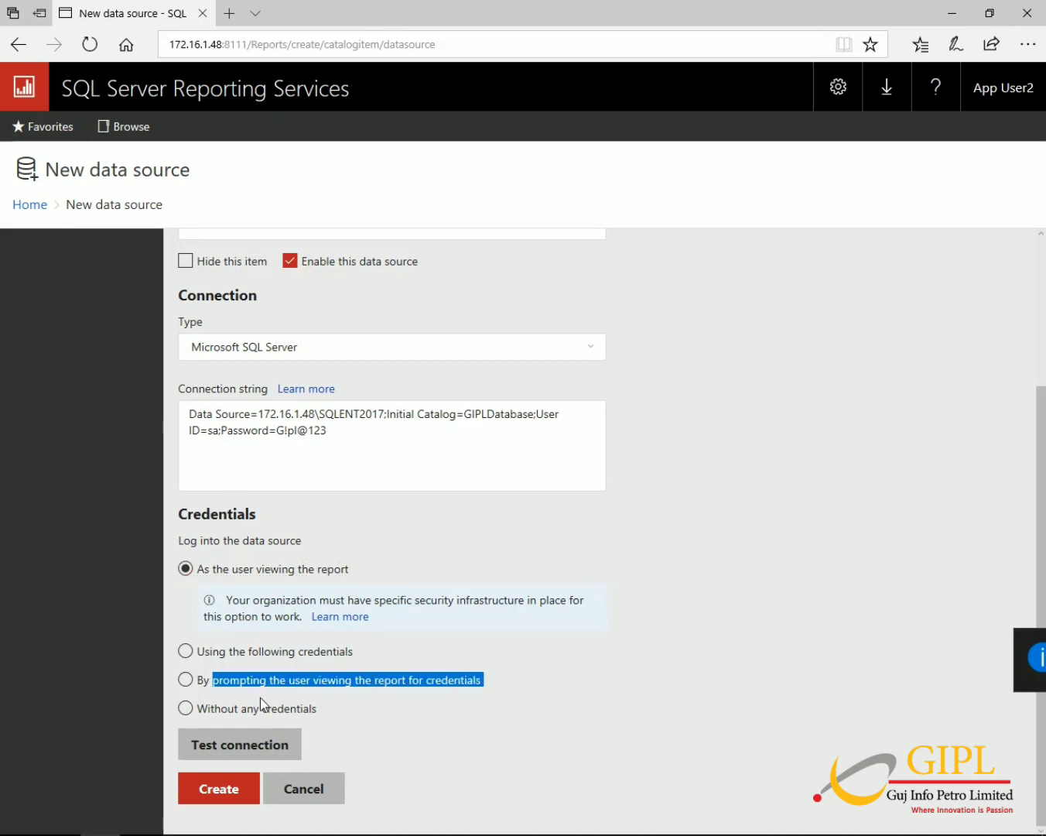
left_click(185, 680)
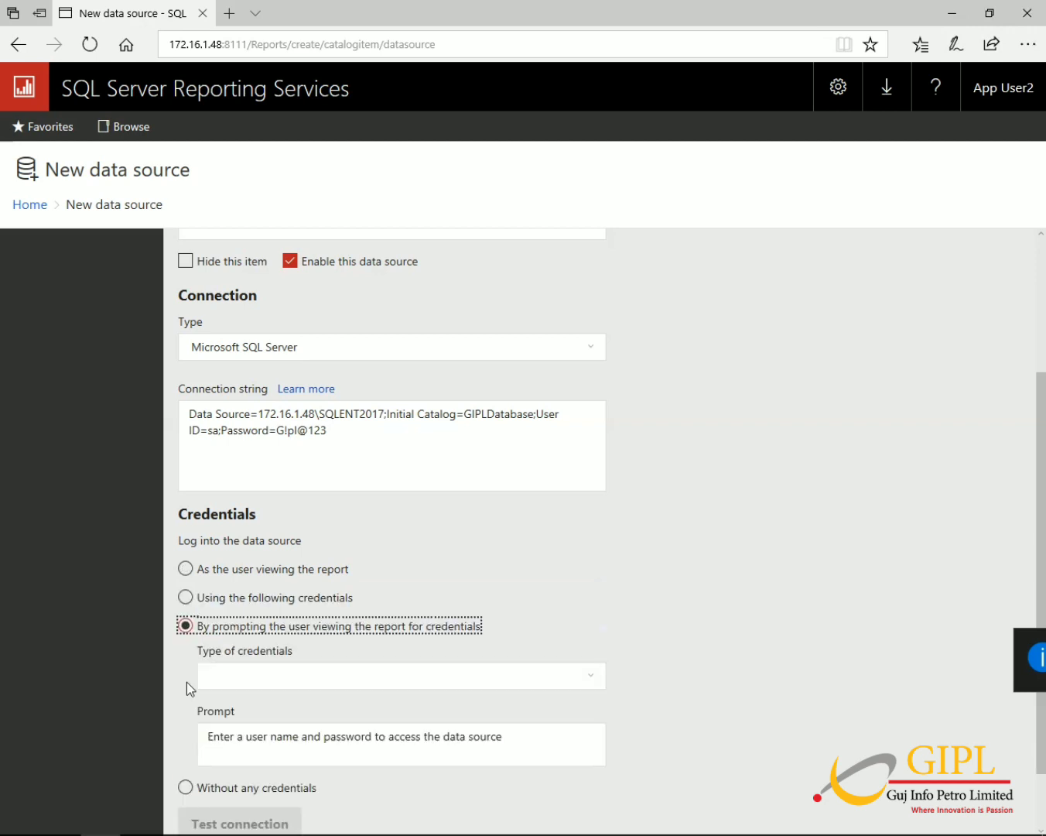
left_click_drag(512, 737, 219, 748)
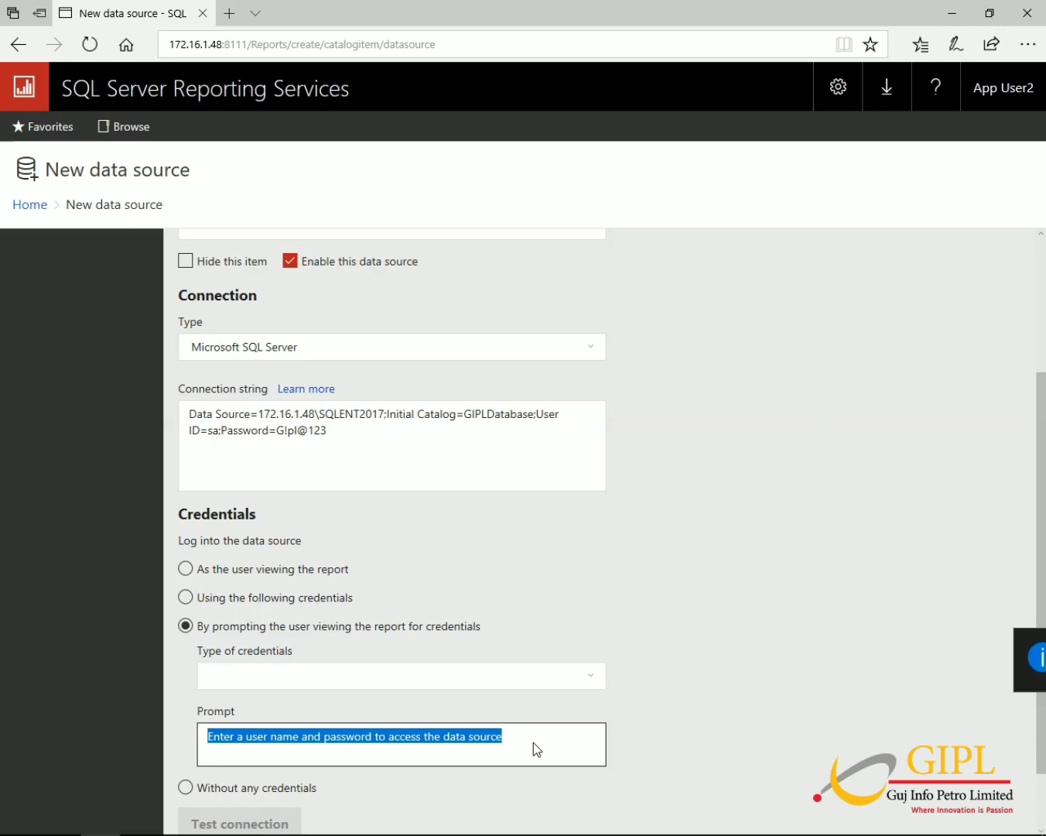
scroll(533, 742, "down", 1)
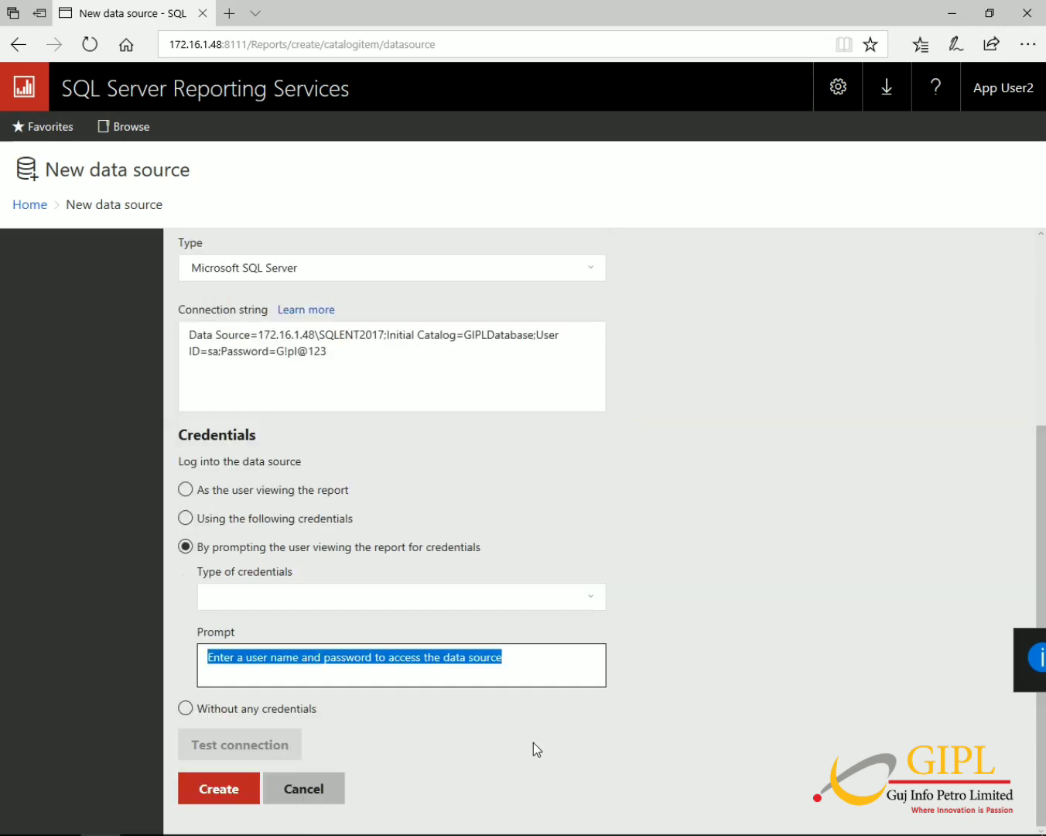
Pick Database user name and password, then switch to 'Using the following credentials'.
left_click(592, 602)
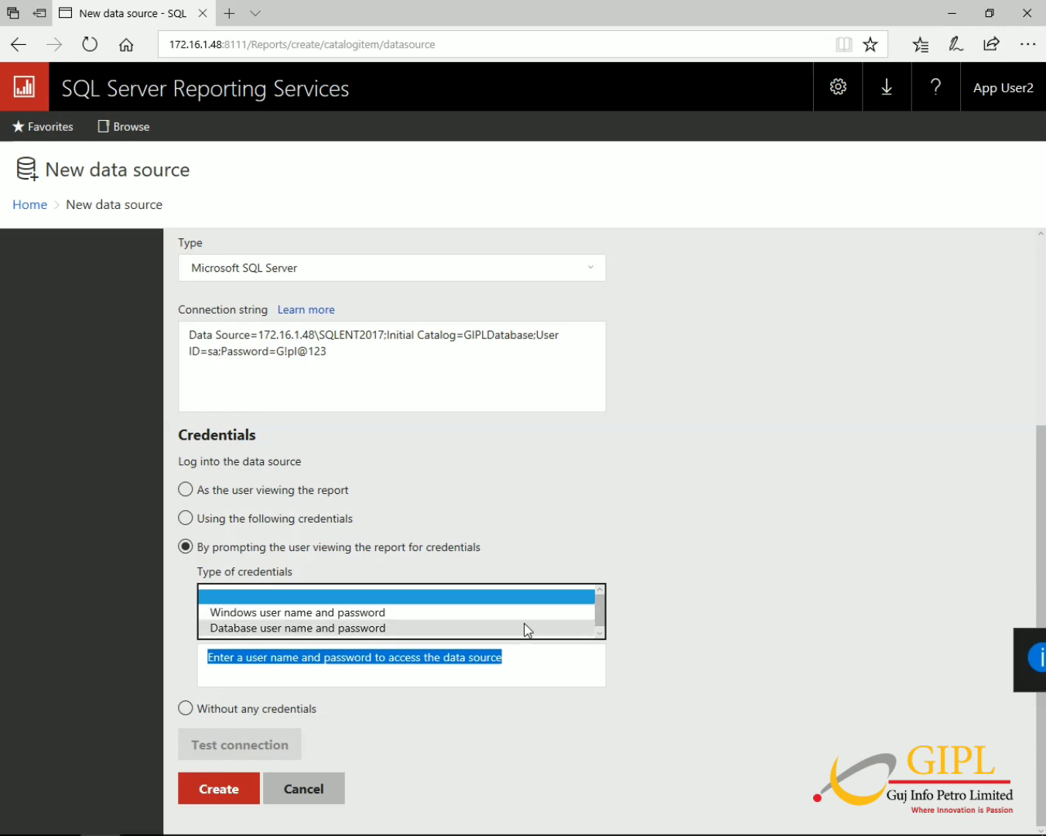
left_click(526, 629)
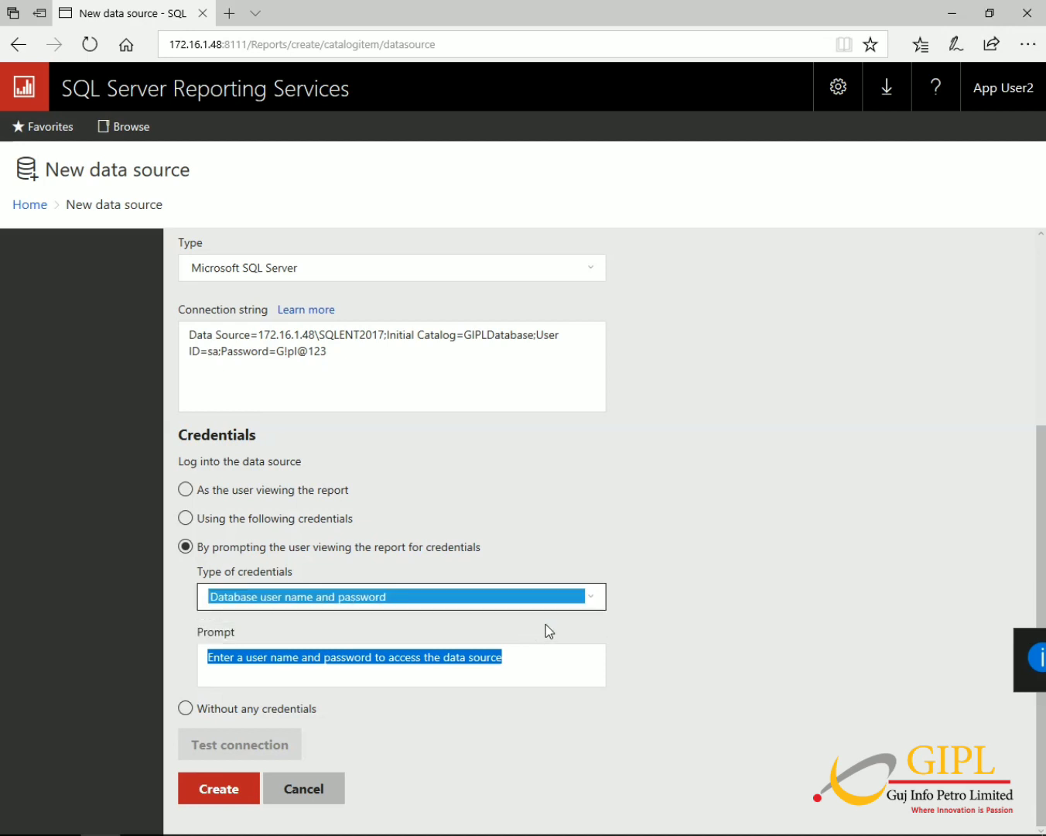
left_click(595, 621)
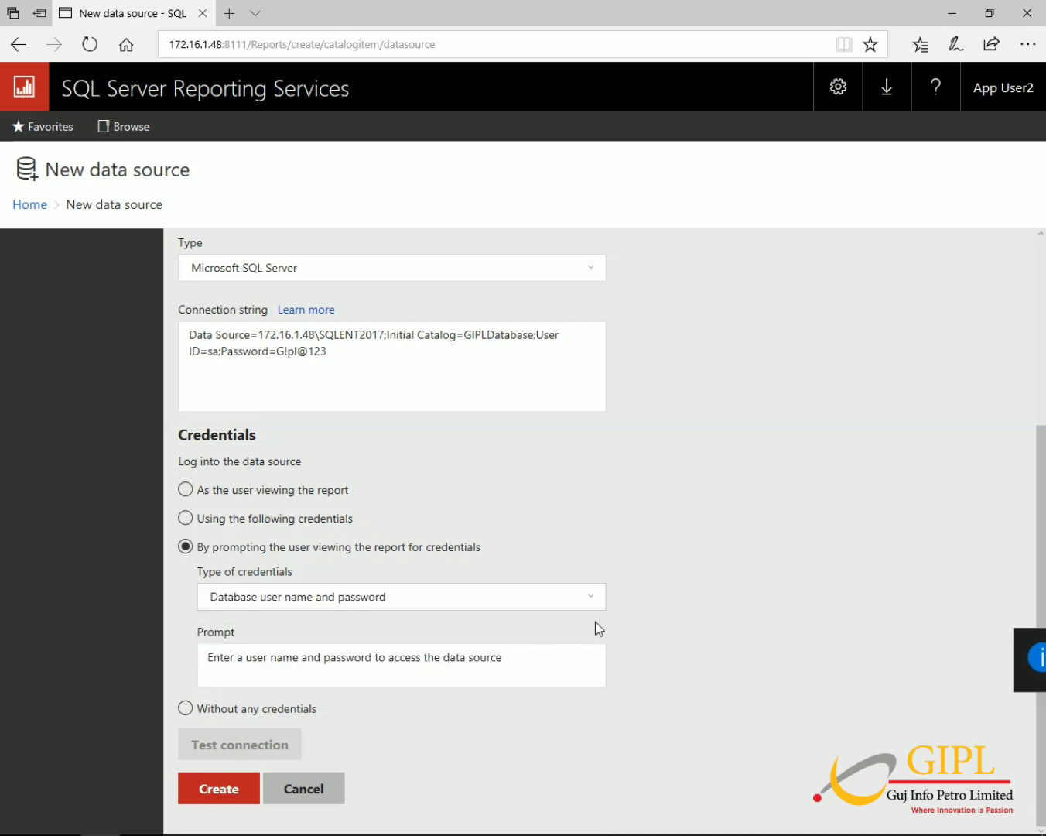
left_click(318, 524)
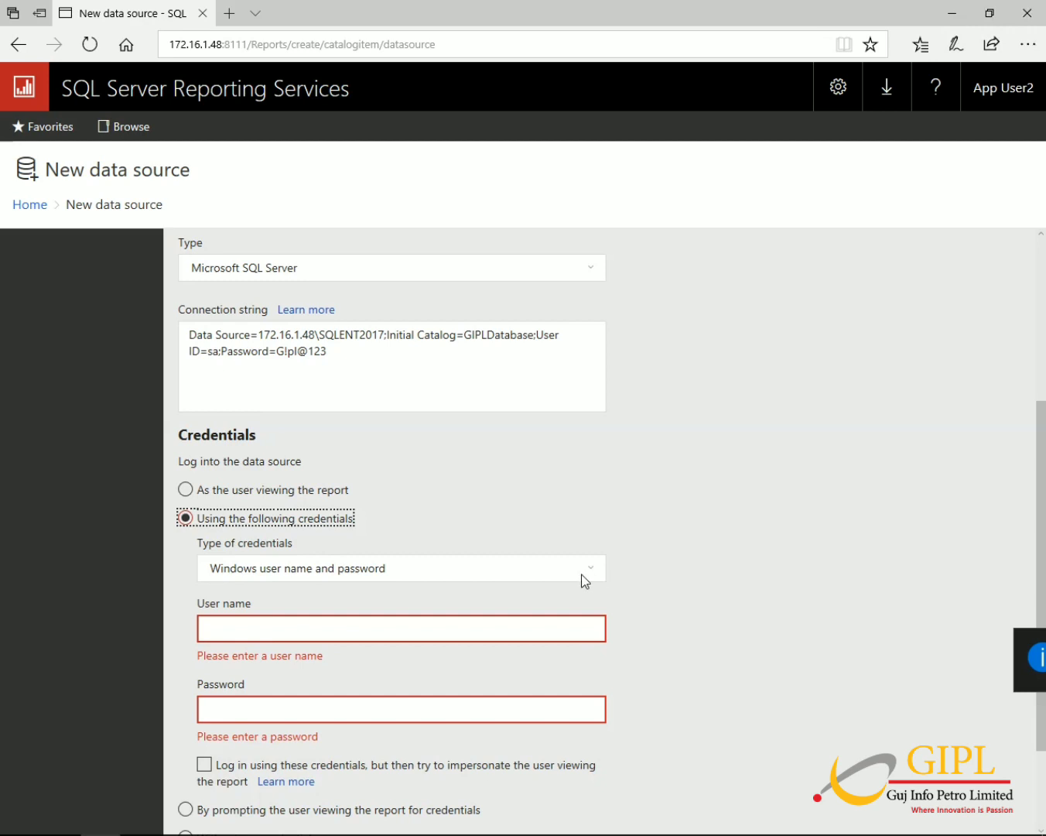
Set the credential type to Database user name and password.
scroll(585, 582, "down", 1)
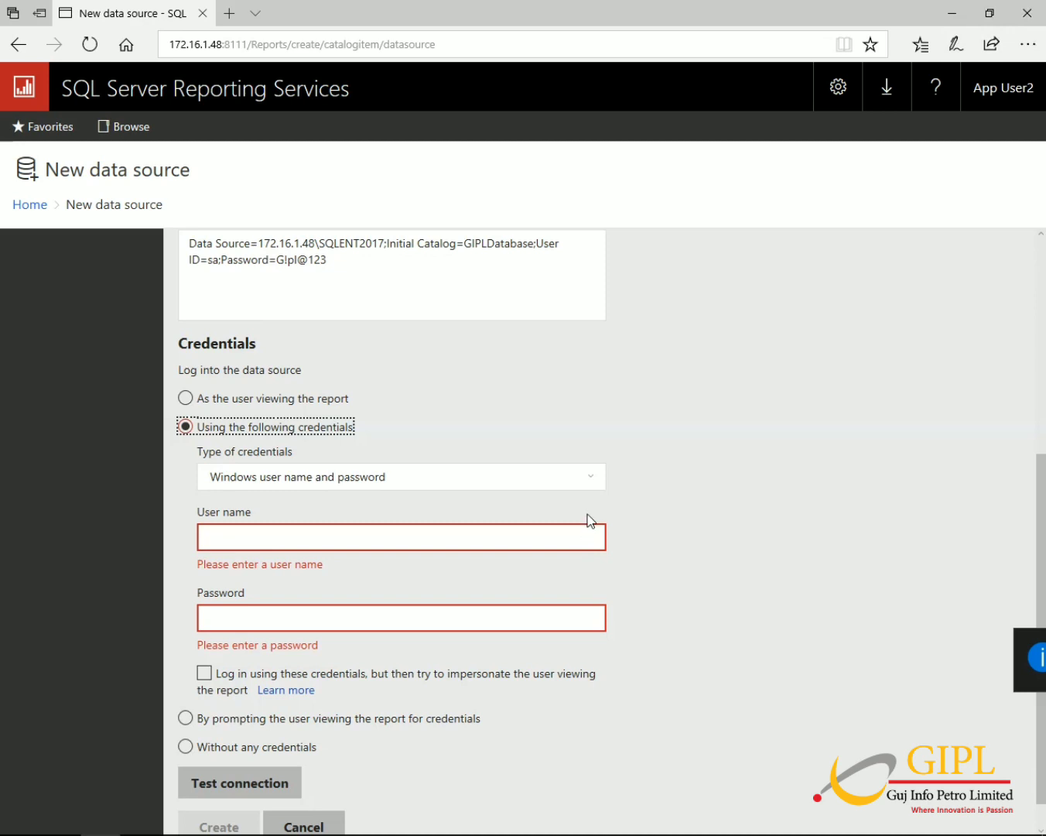
left_click(591, 485)
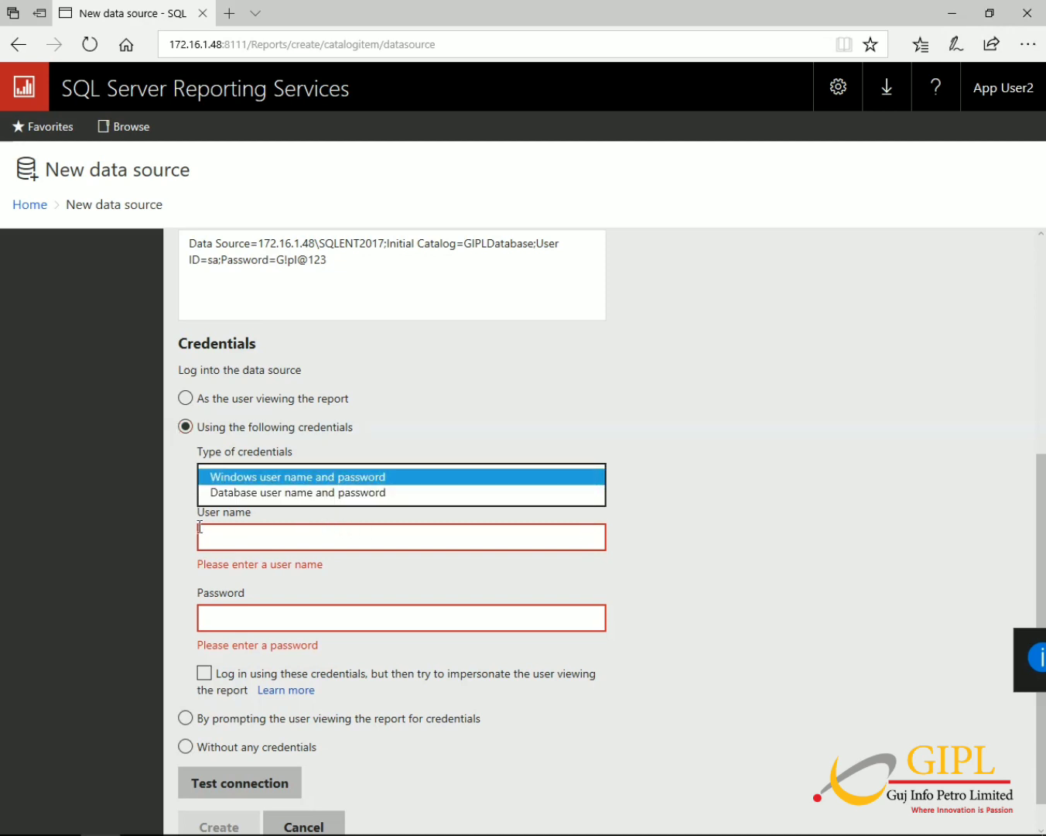
triple_click(228, 516)
left_click(601, 485)
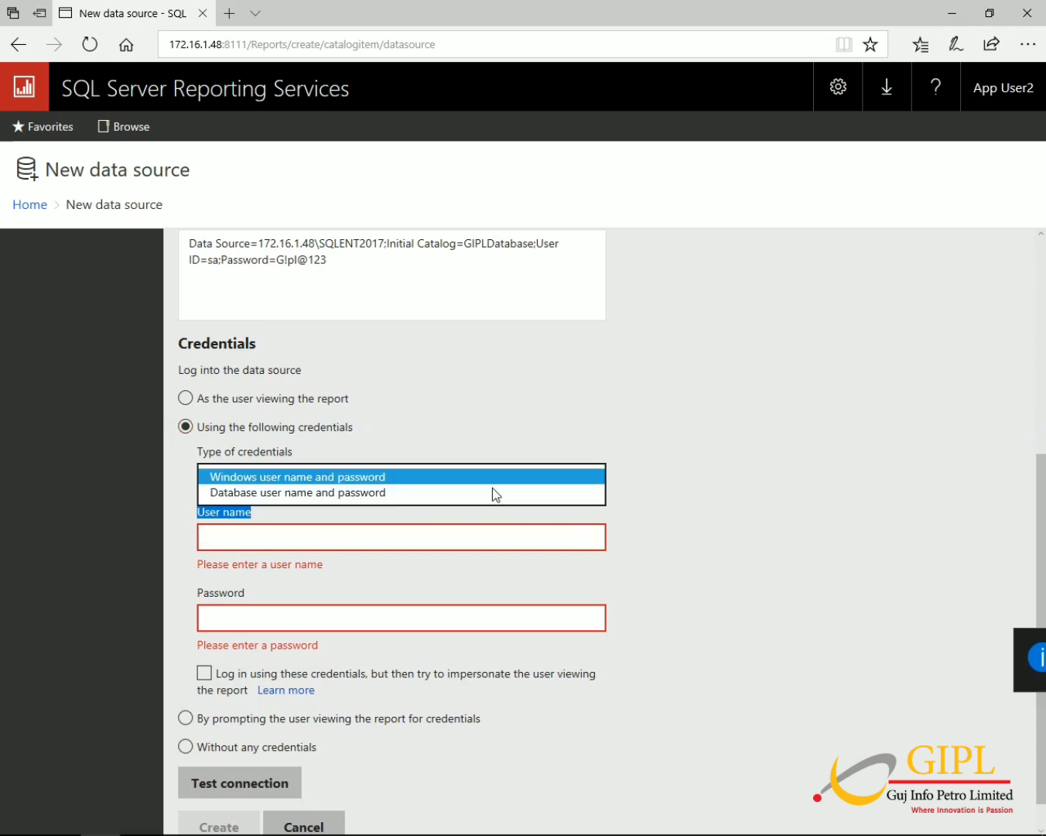
left_click(429, 475)
left_click(268, 535)
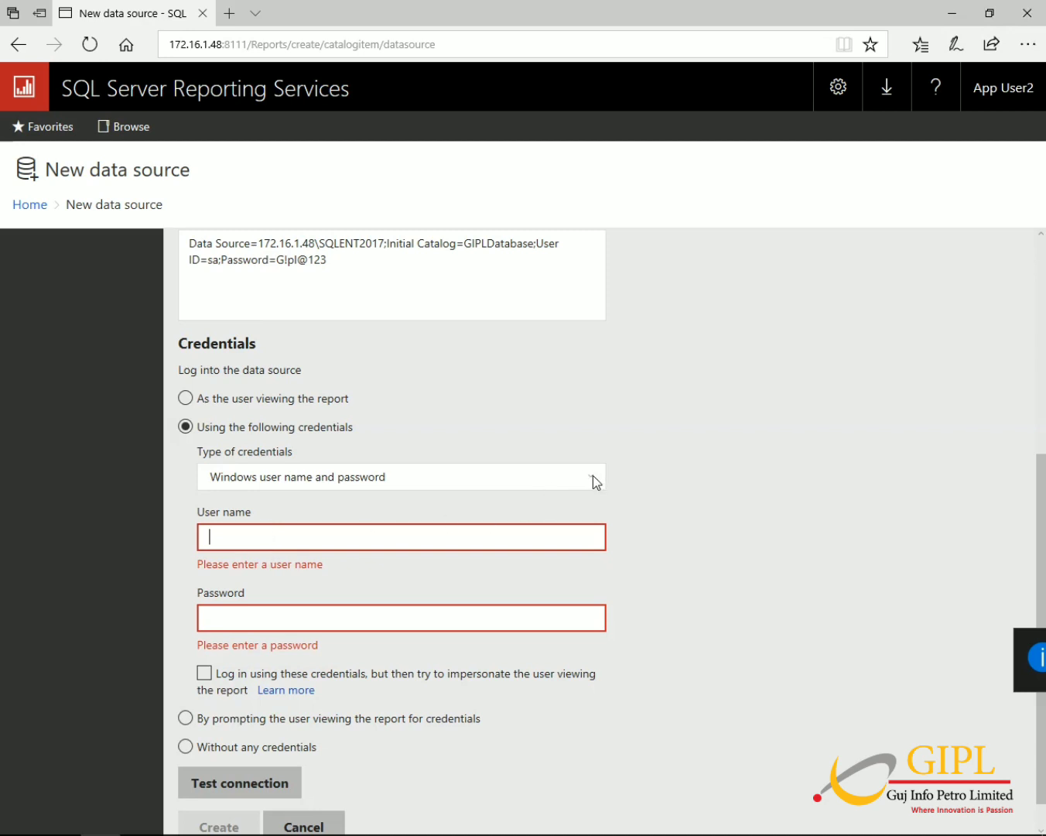
left_click(593, 475)
left_click(458, 499)
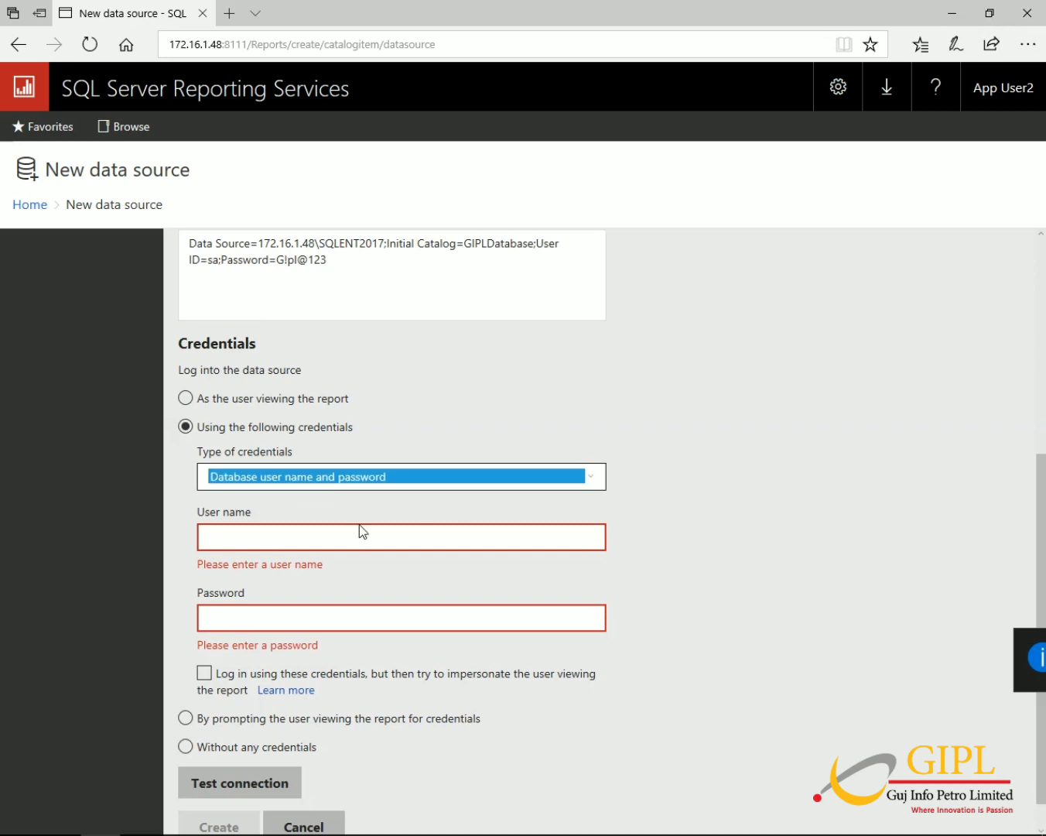
Enter the database user name and password, then select 'Without any credentials'.
left_click(268, 548)
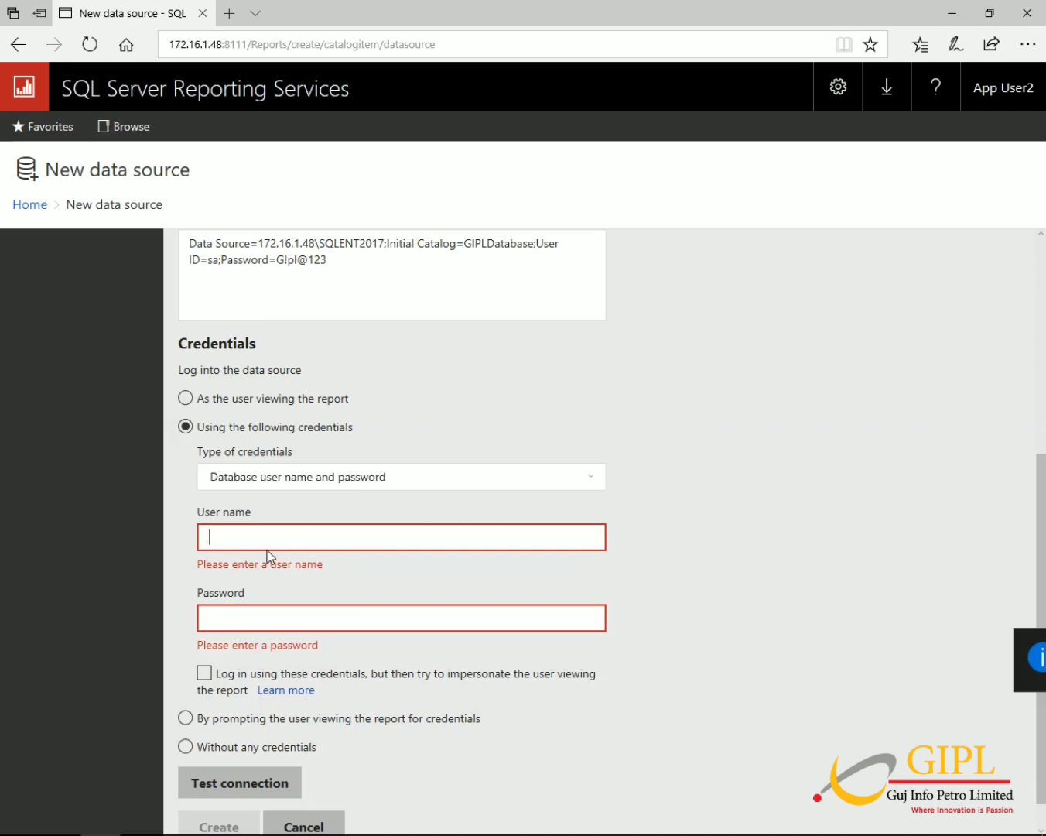
key("Tab")
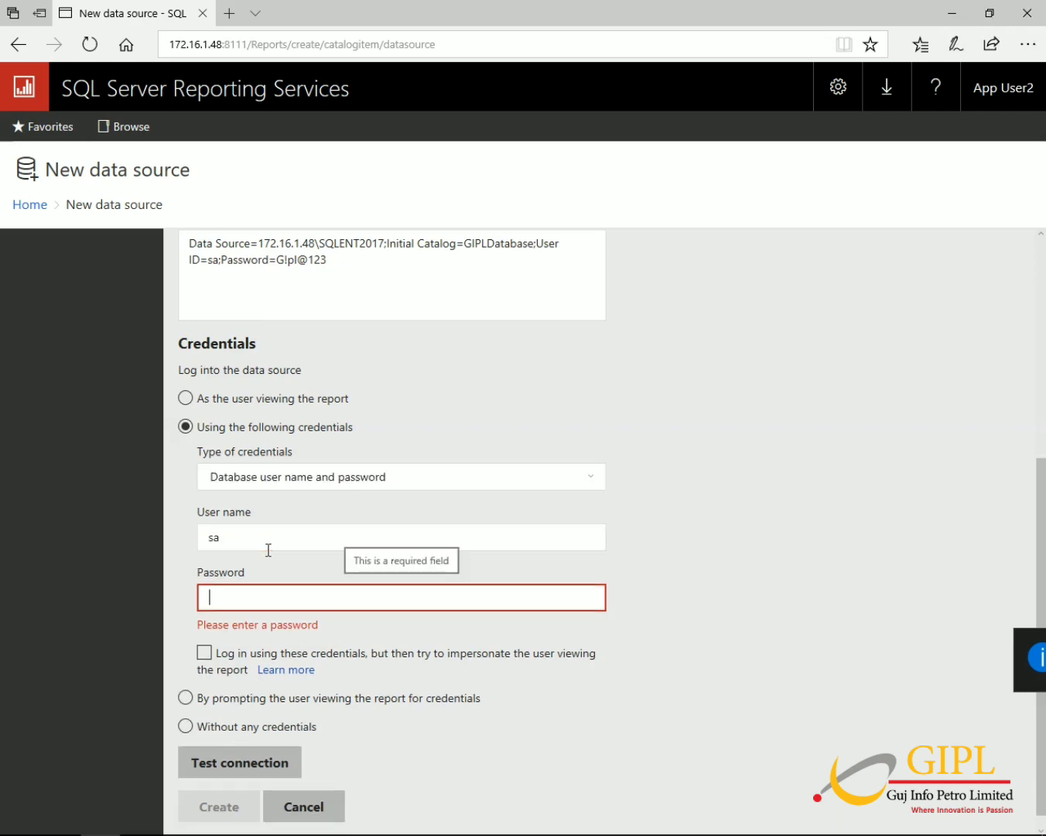
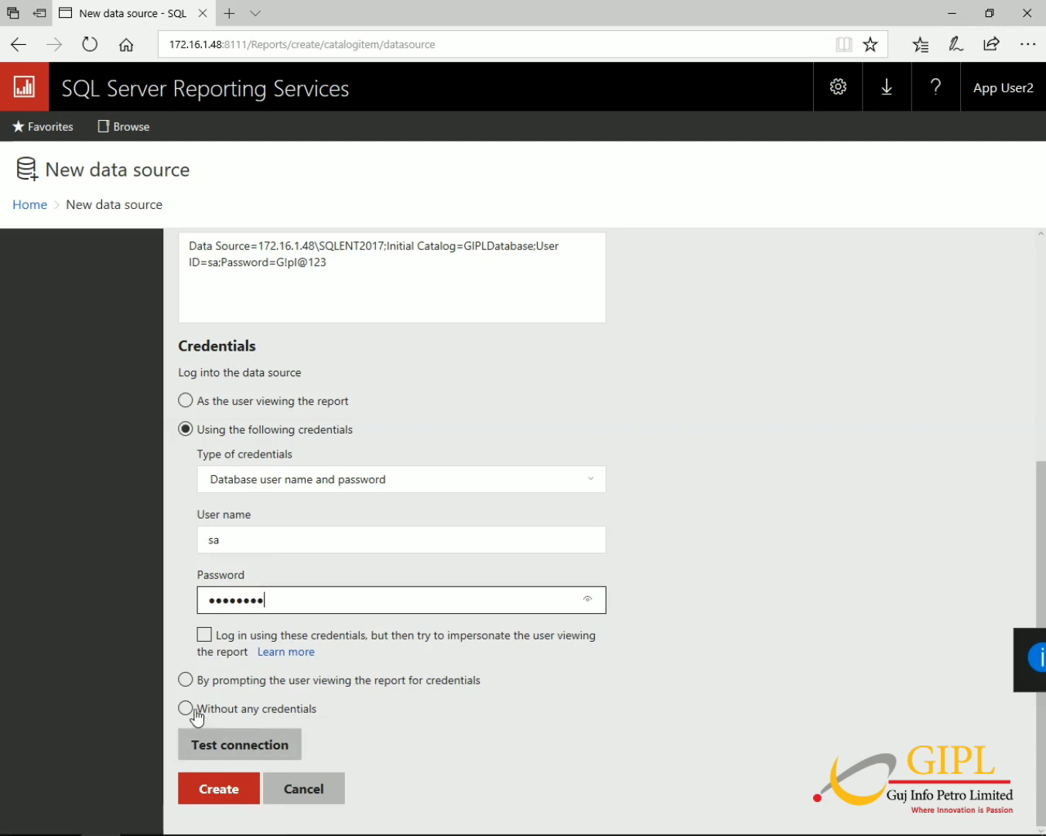
left_click_drag(196, 709, 300, 713)
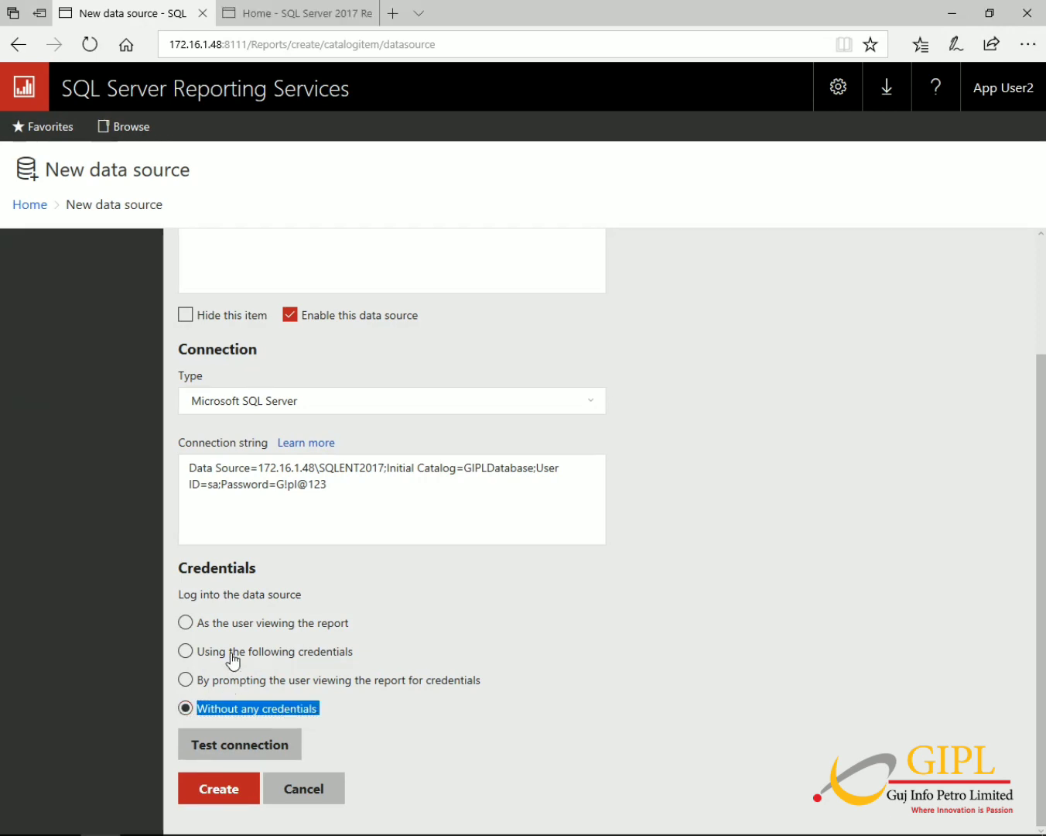
Switch back to stored credentials, re-enter the password, and test the connection.
left_click(231, 655)
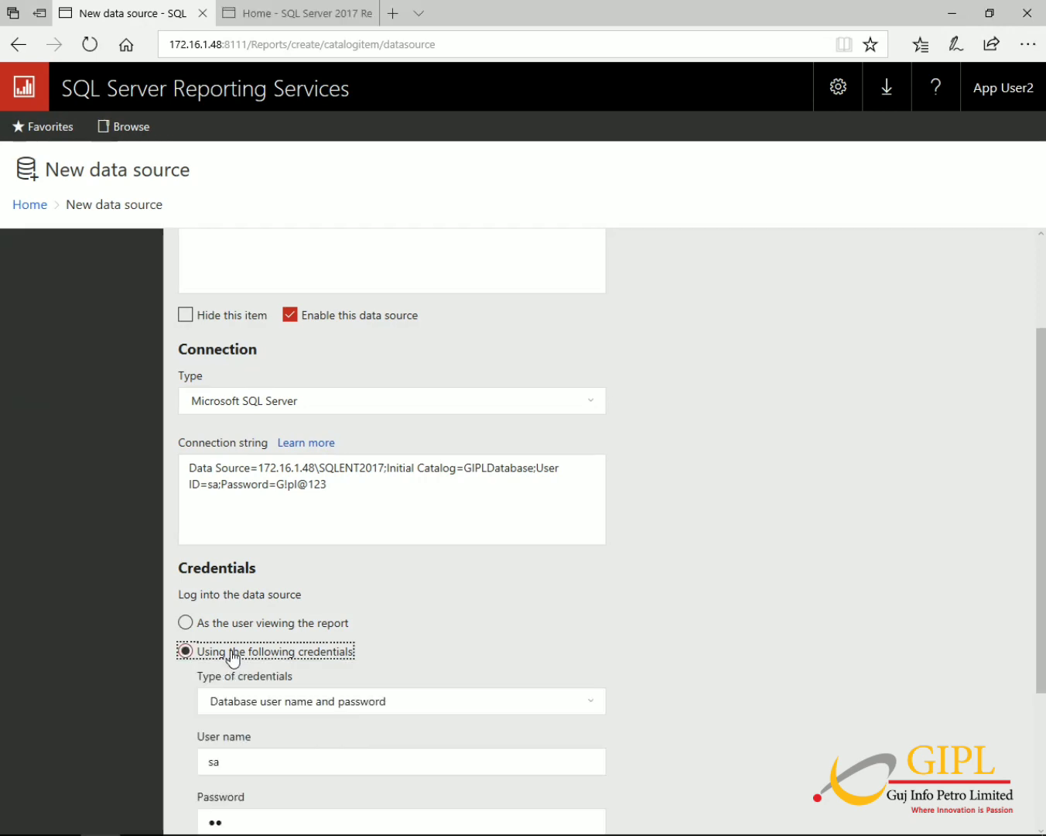
scroll(230, 662, "down", 1)
left_click(265, 668)
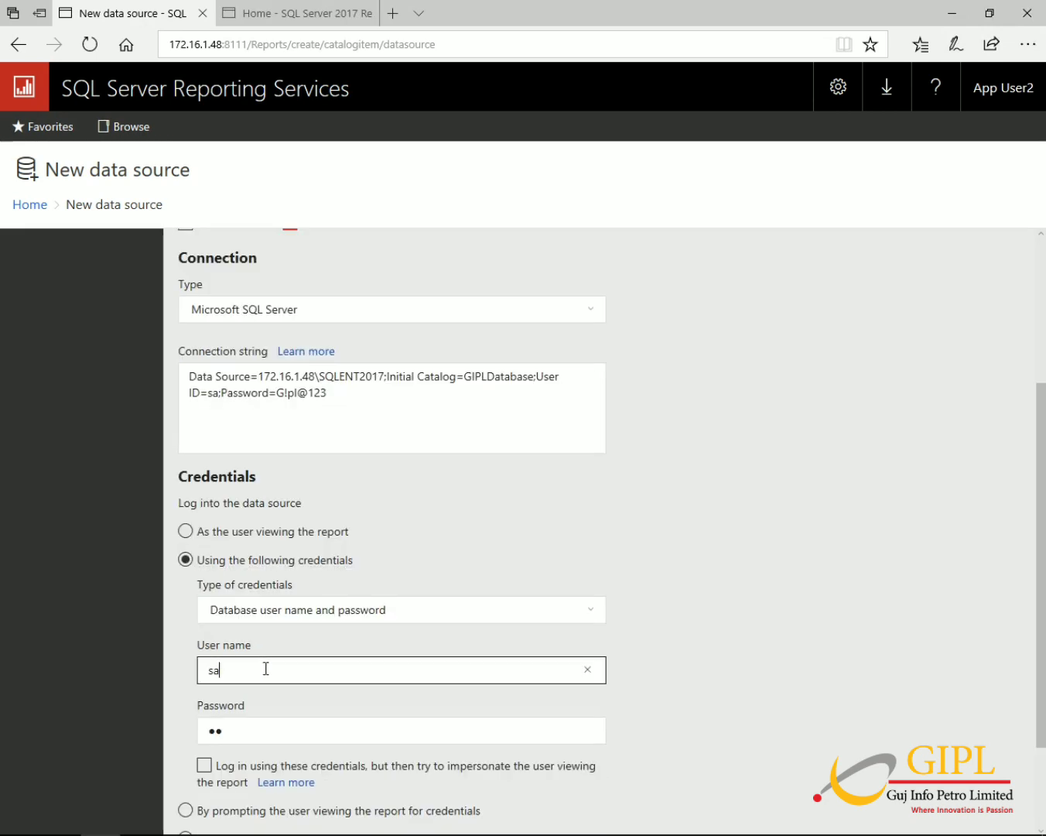
left_click(240, 733)
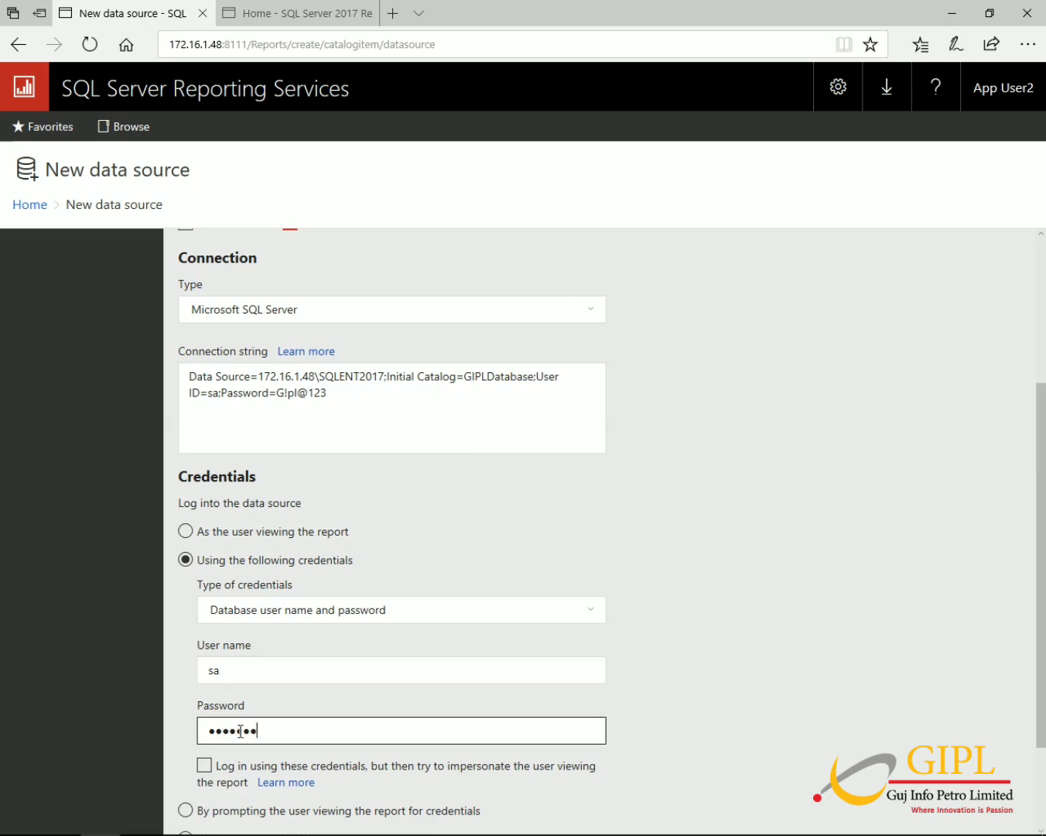
scroll(241, 733, "down", 2)
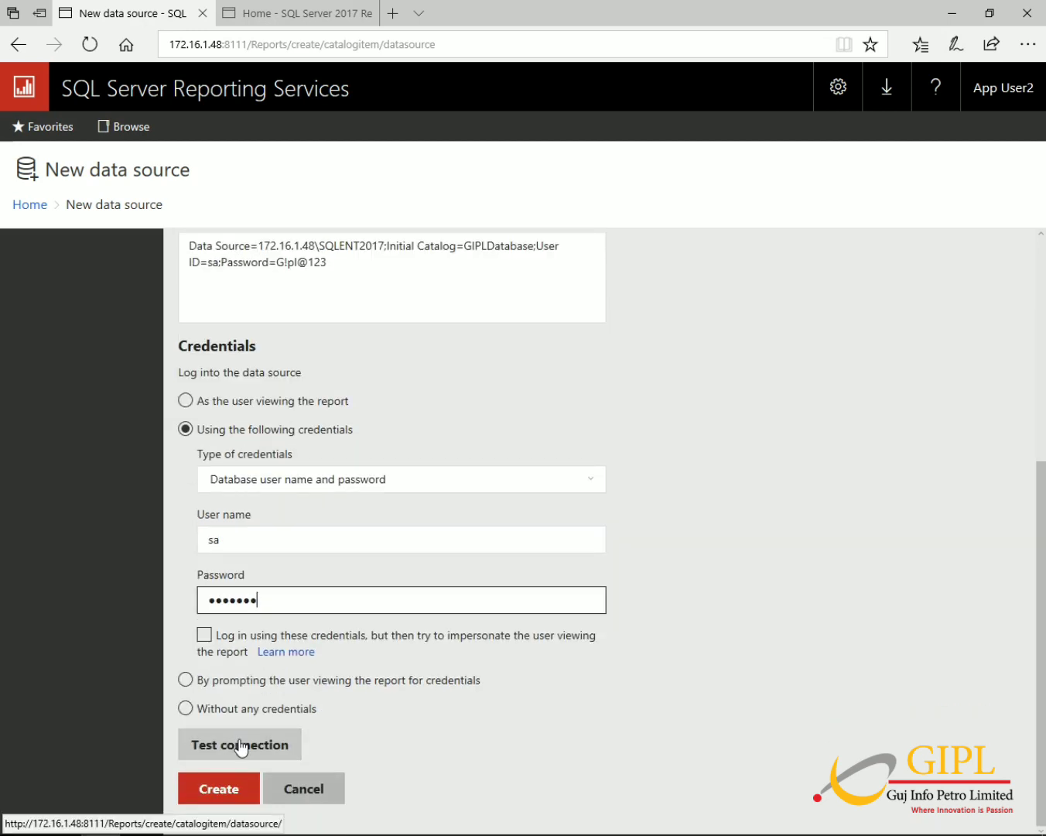
left_click(240, 744)
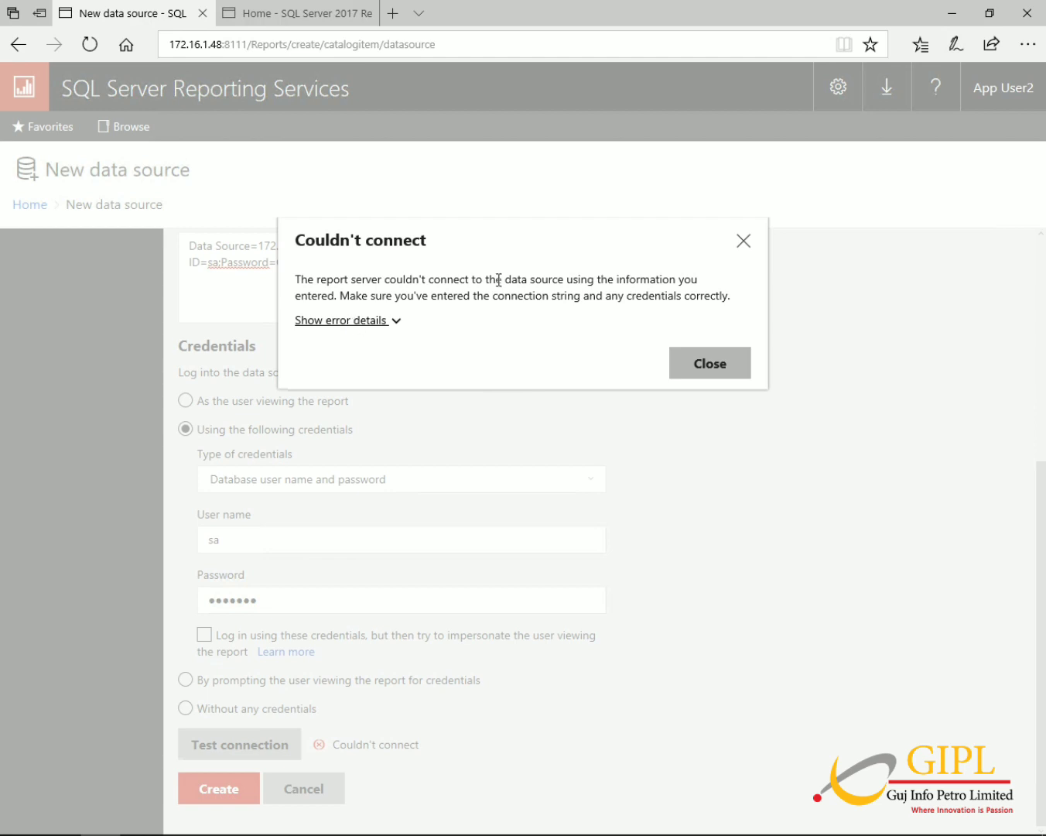
Dismiss the failure, retype the database password, and retest until it connects successfully.
left_click(703, 364)
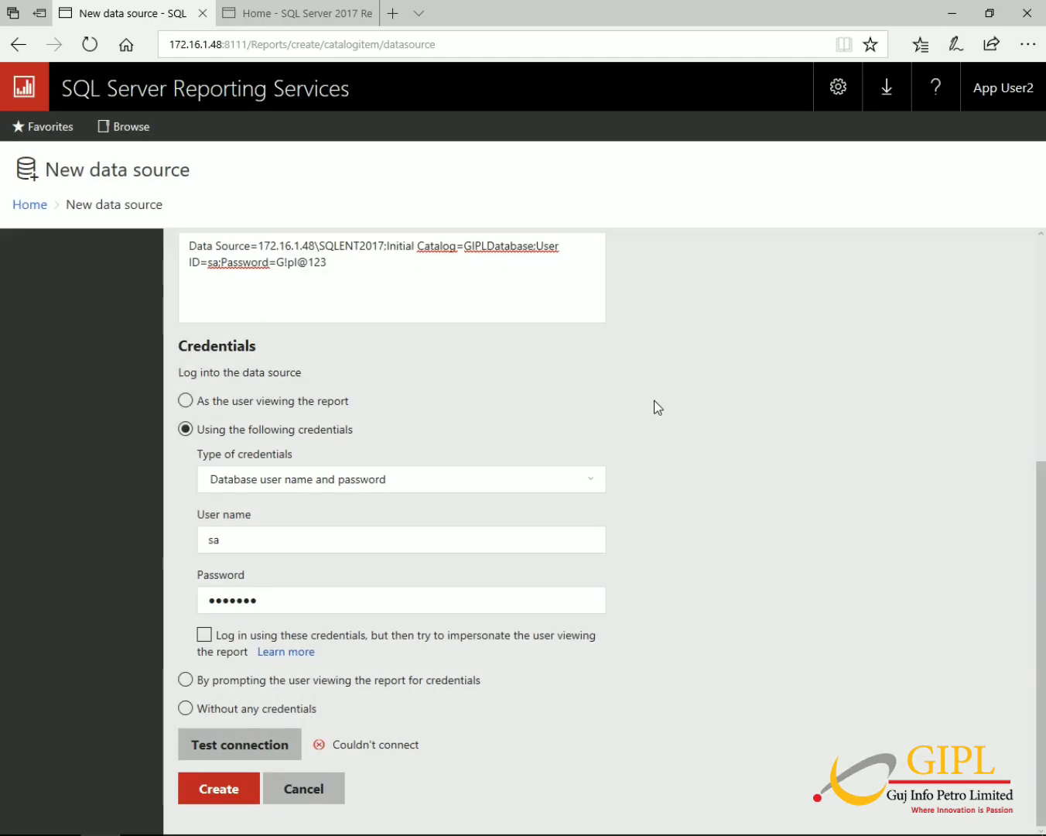
double_click(328, 605)
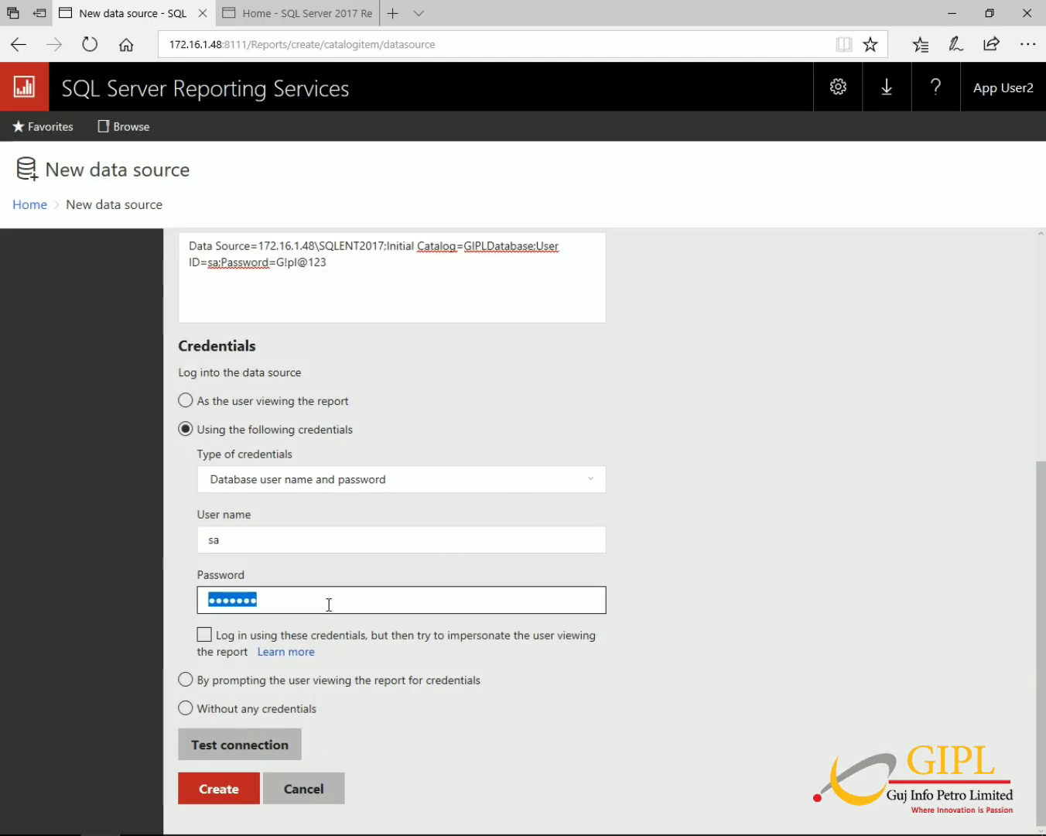
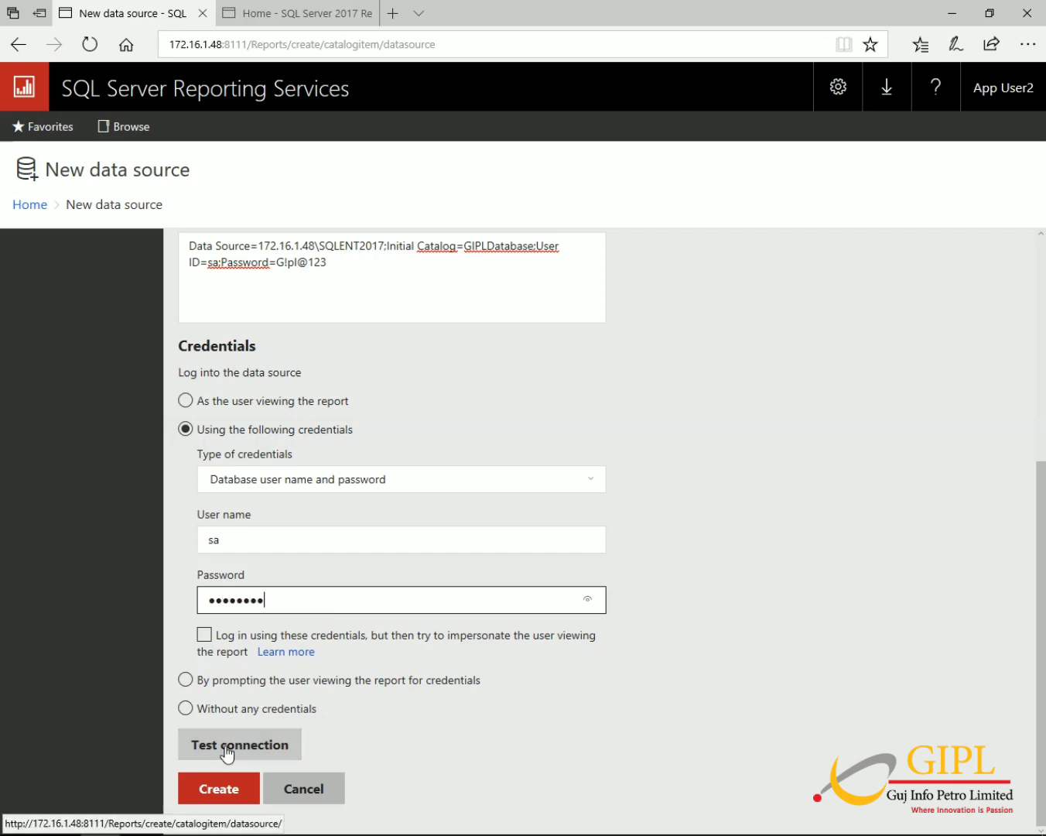
left_click(226, 751)
left_click_drag(333, 744, 424, 744)
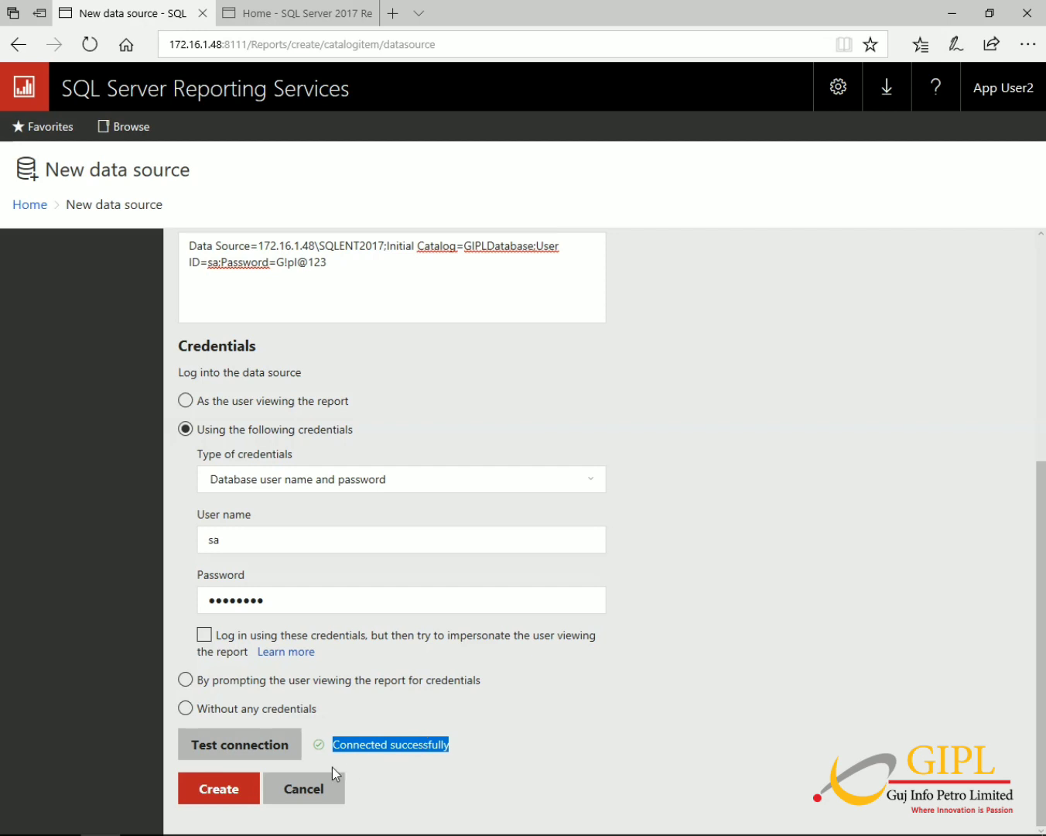
Create the GIPLDatabase data source and open its settings from the tile menu.
left_click(217, 789)
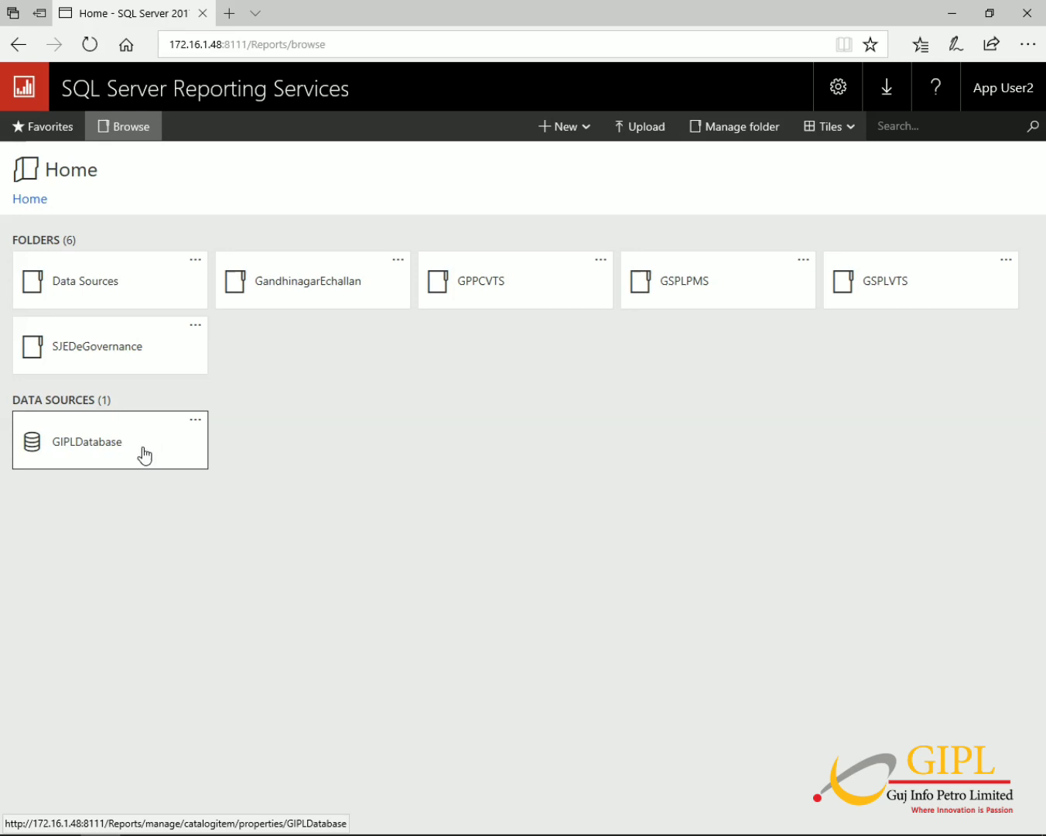
left_click(197, 424)
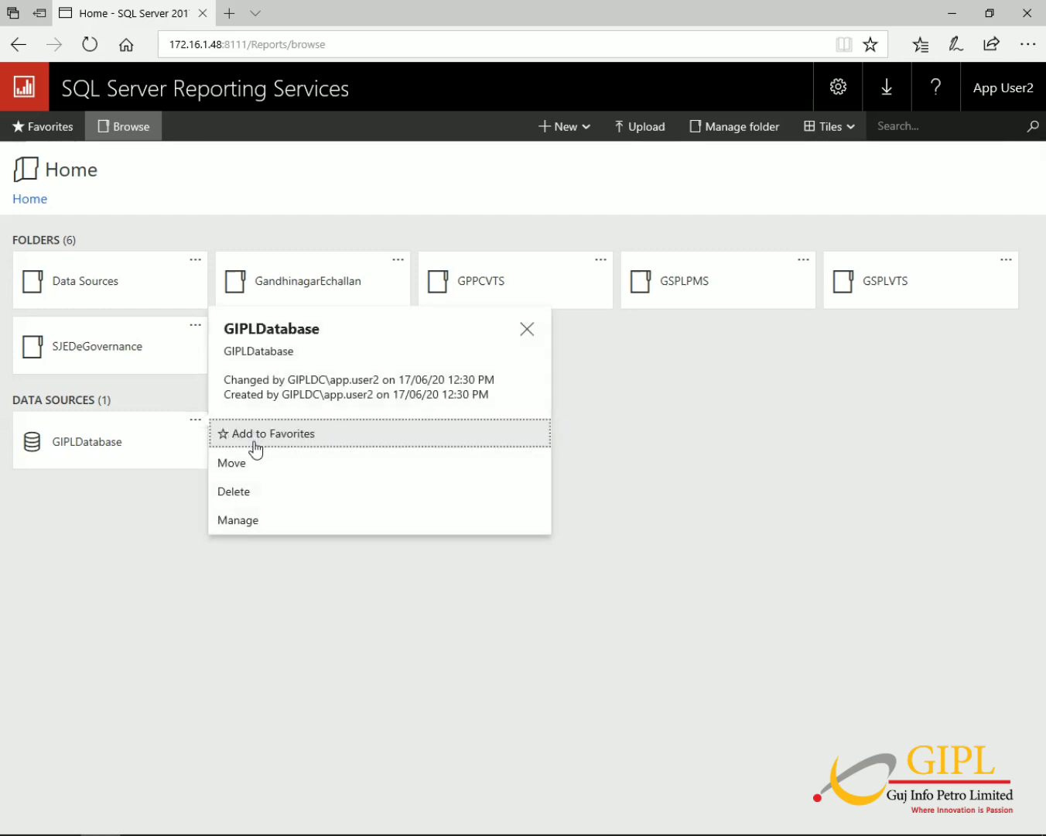
left_click(237, 520)
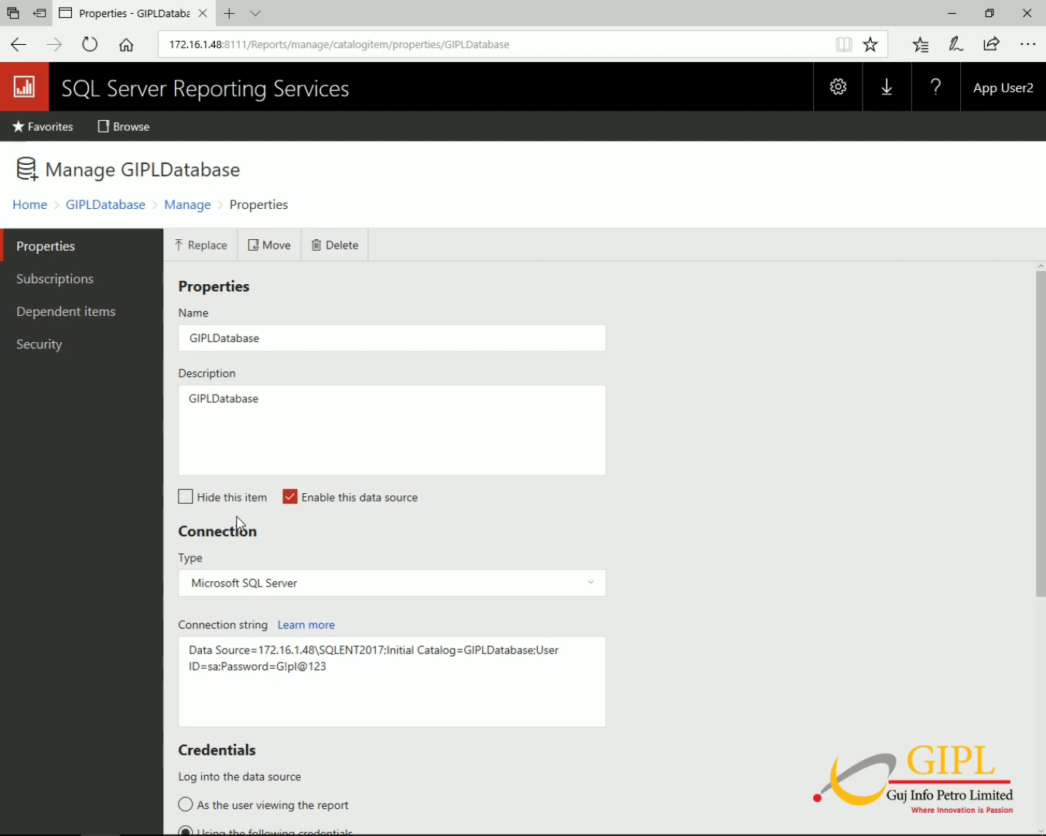
Review the GIPLDatabase properties, then launch Report Builder for a new blank report.
scroll(386, 515, "down", 3)
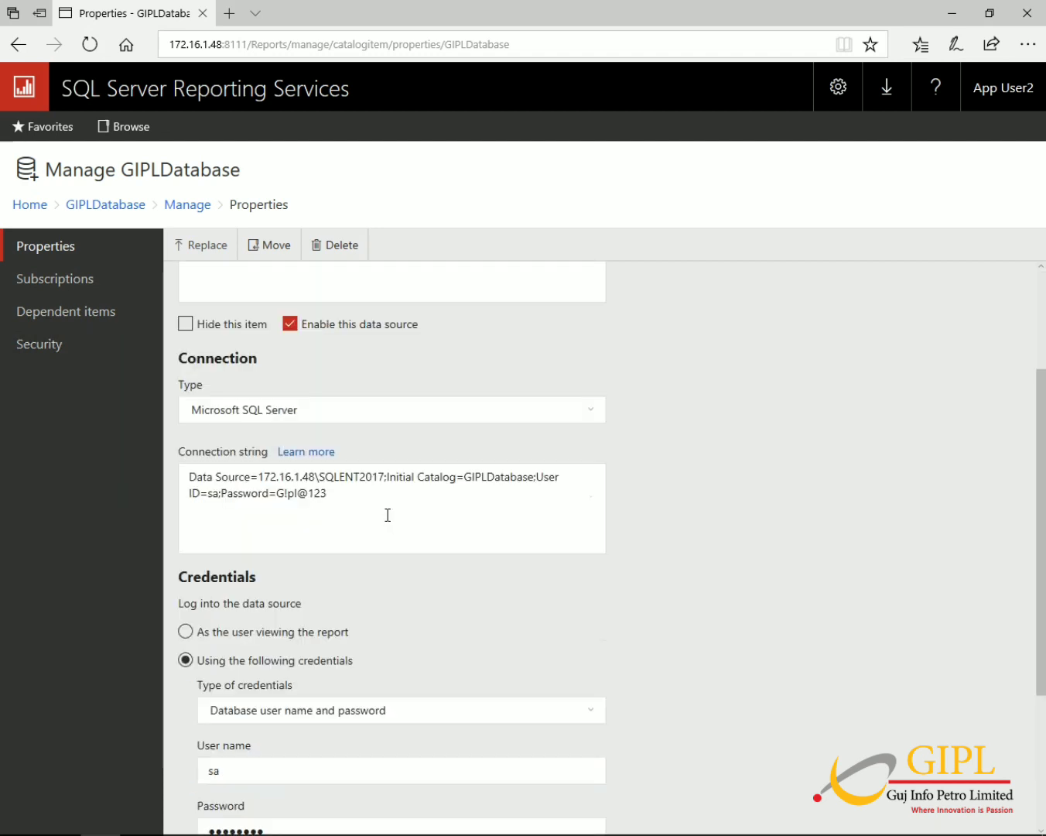
scroll(385, 514, "down", 3)
scroll(386, 515, "down", 1)
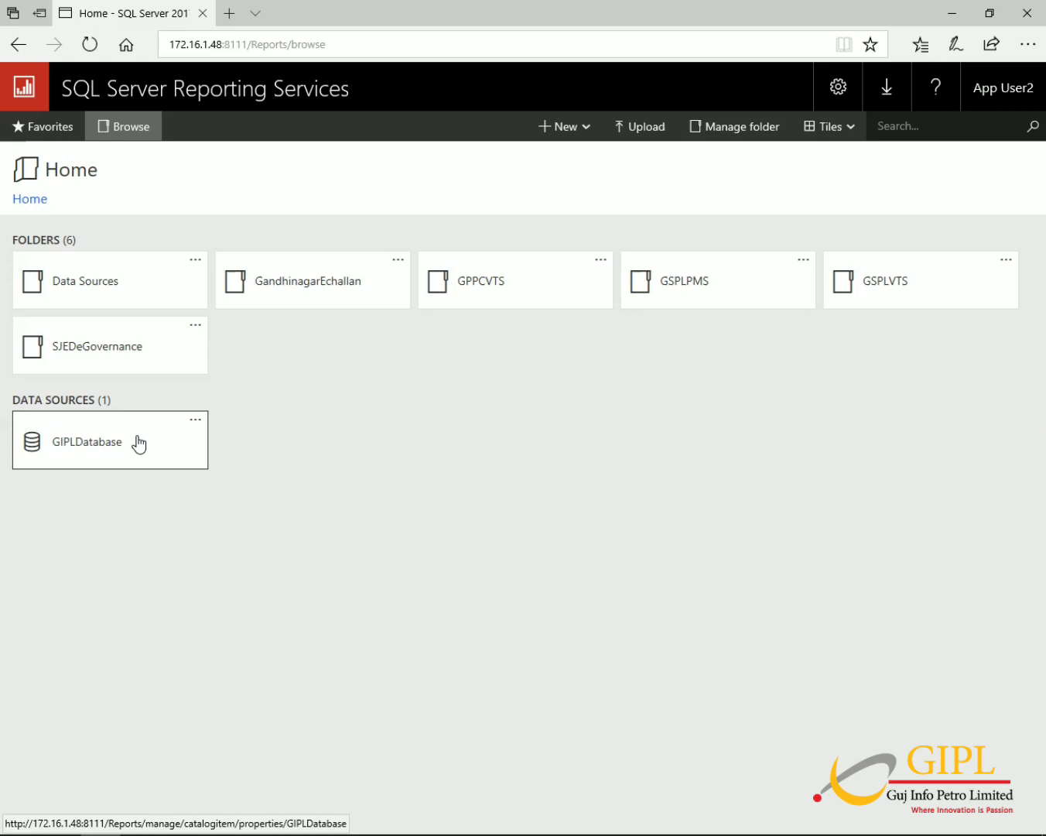
left_click(196, 420)
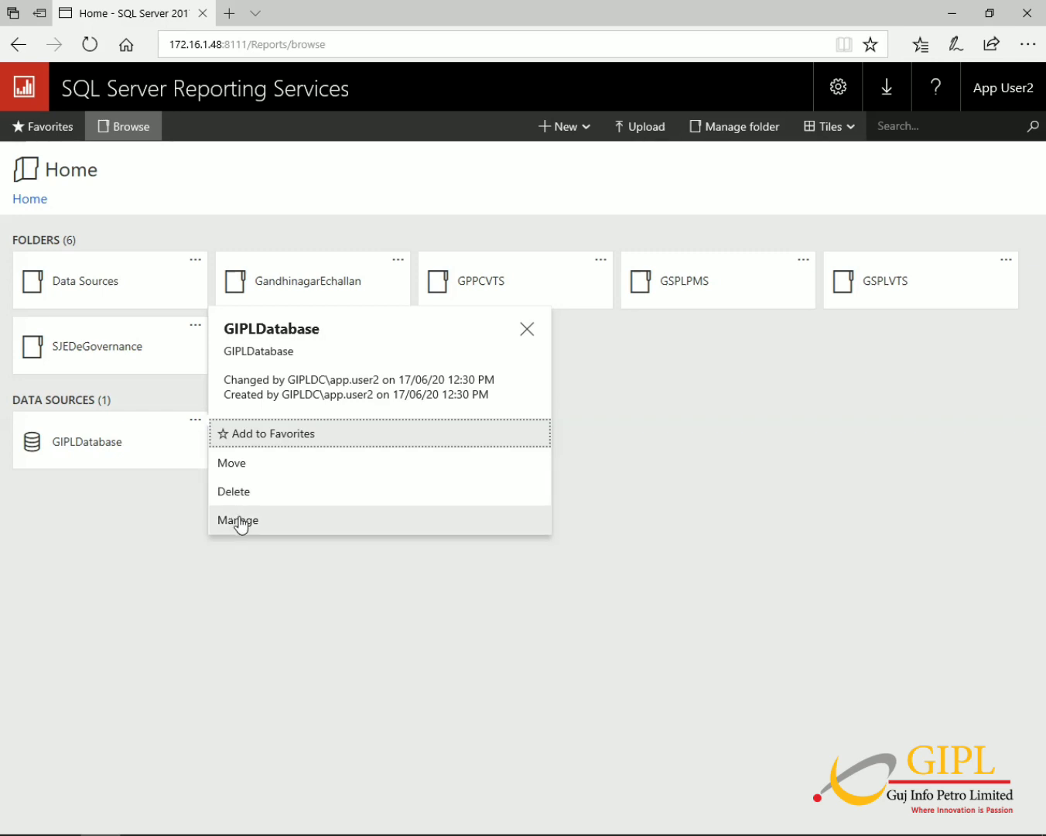
left_click(240, 521)
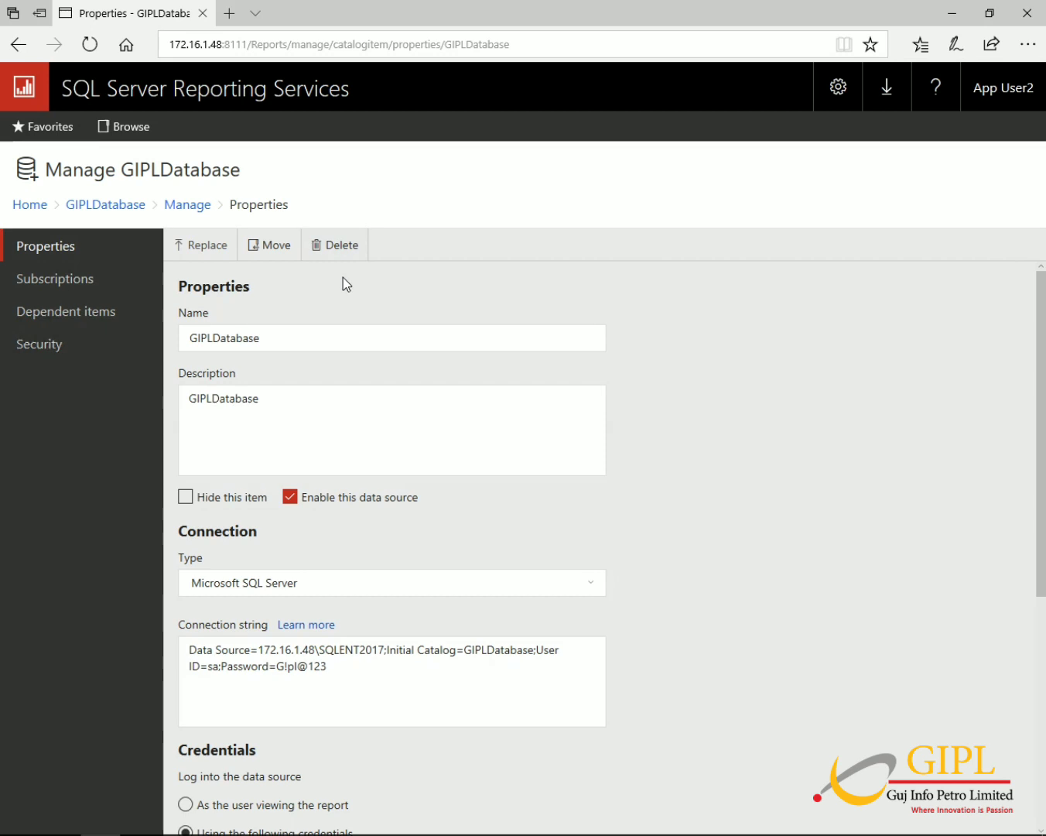
left_click(343, 247)
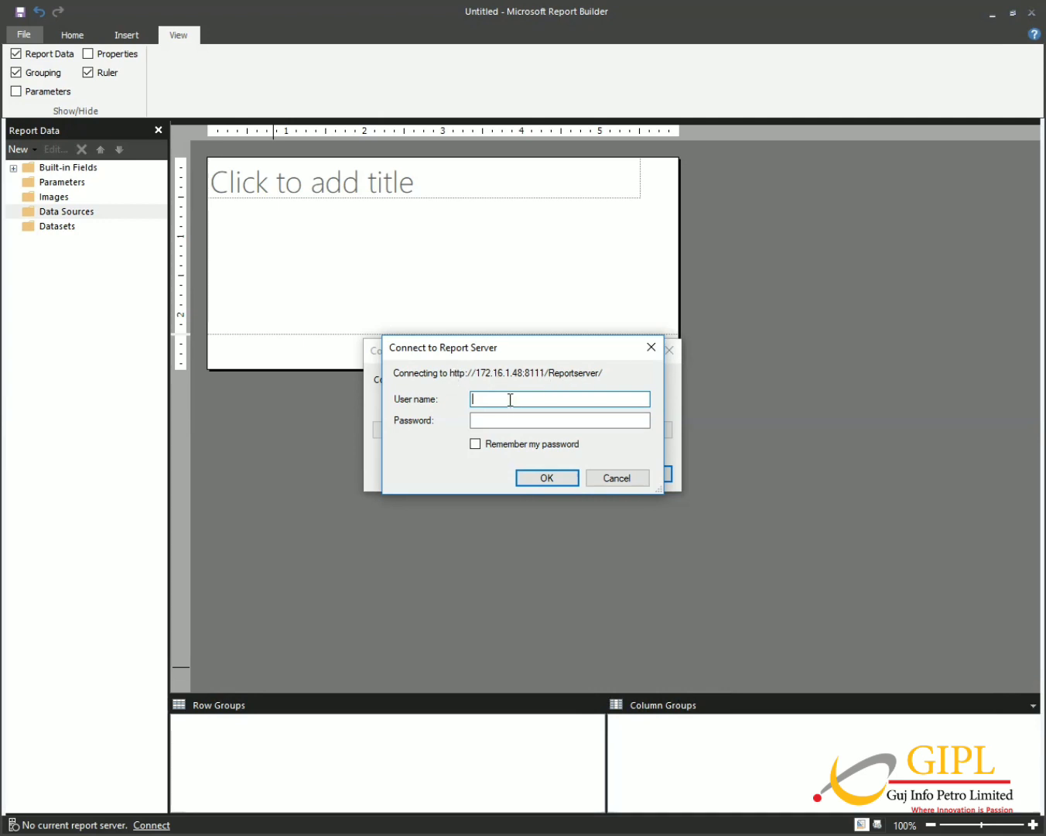
type("gipldc\\app.user2")
key("Tab")
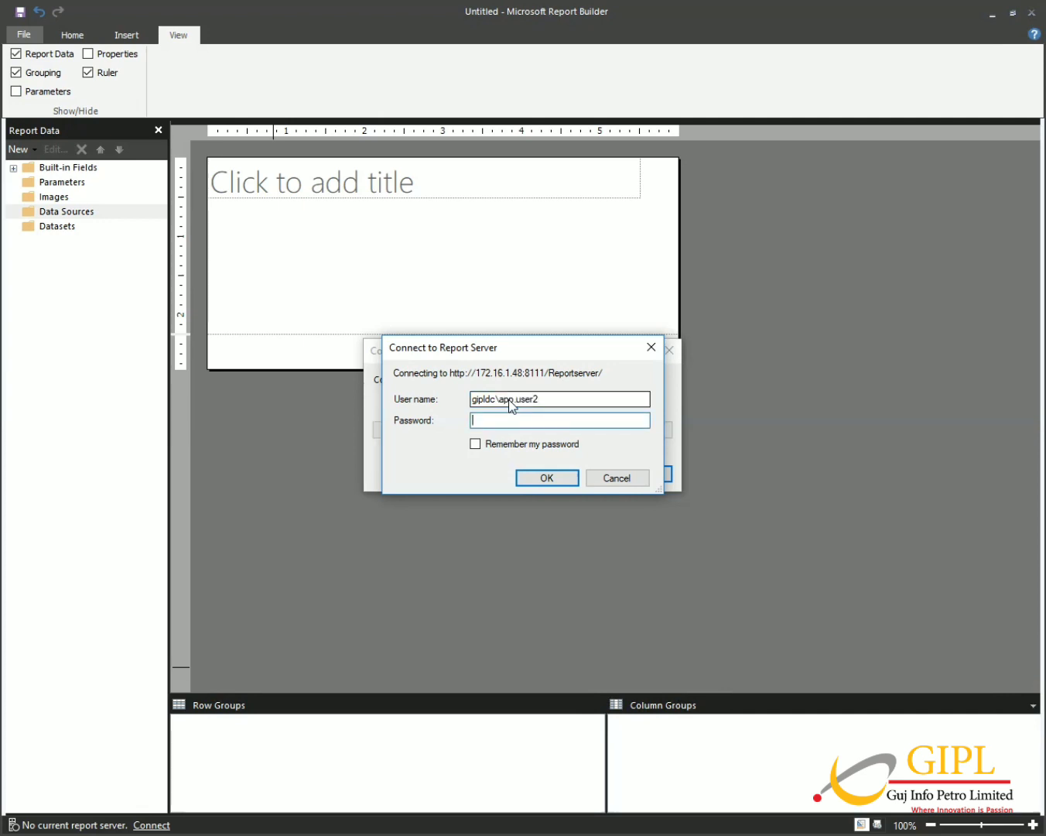
type("******")
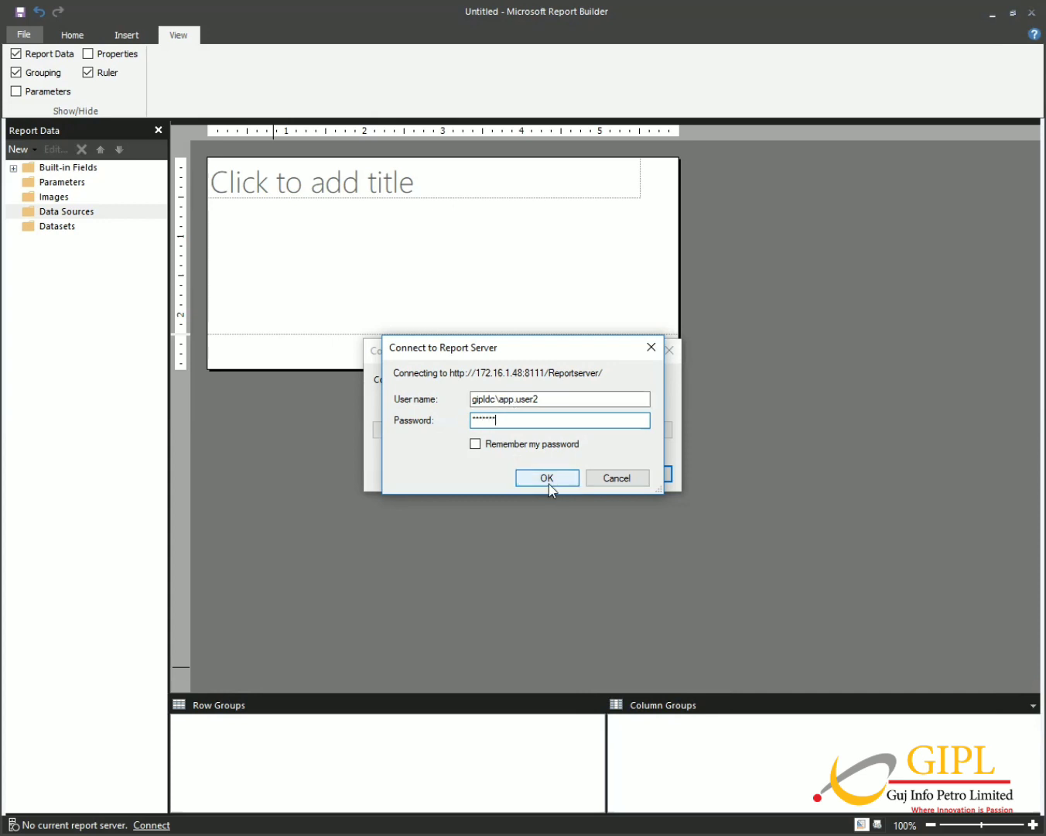
left_click(553, 480)
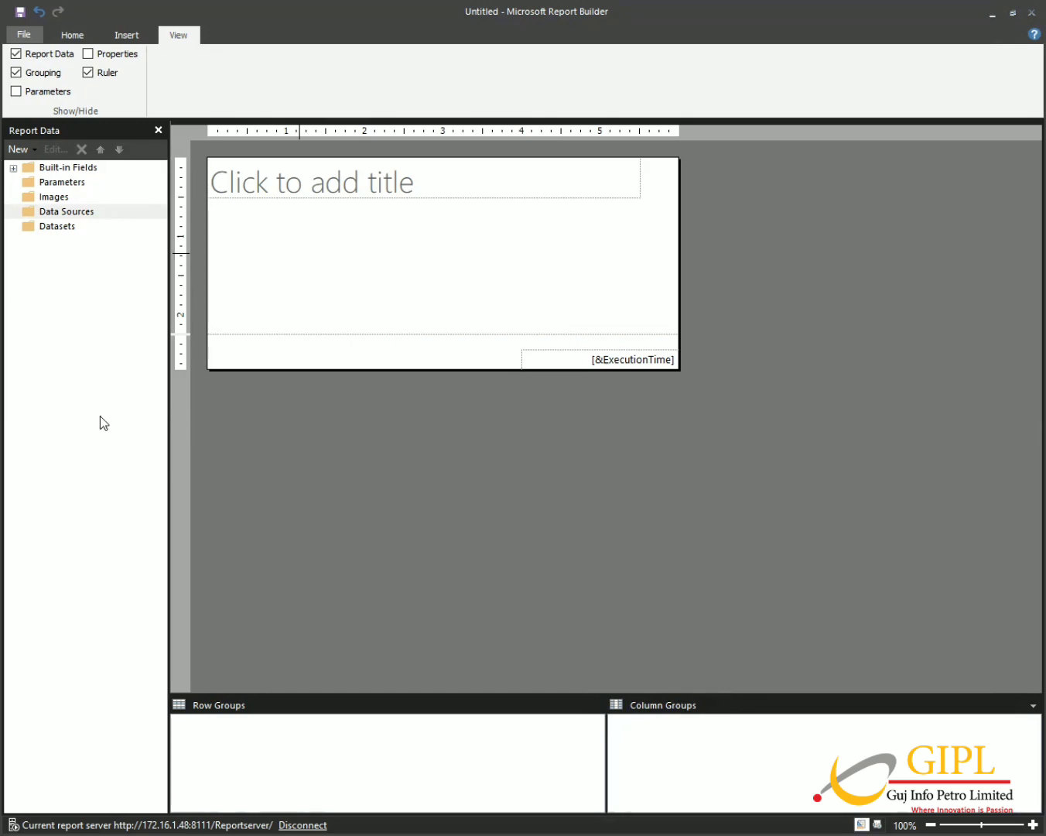
Start a new data source in Report Data, cancel it, and toggle the pane.
left_click(18, 149)
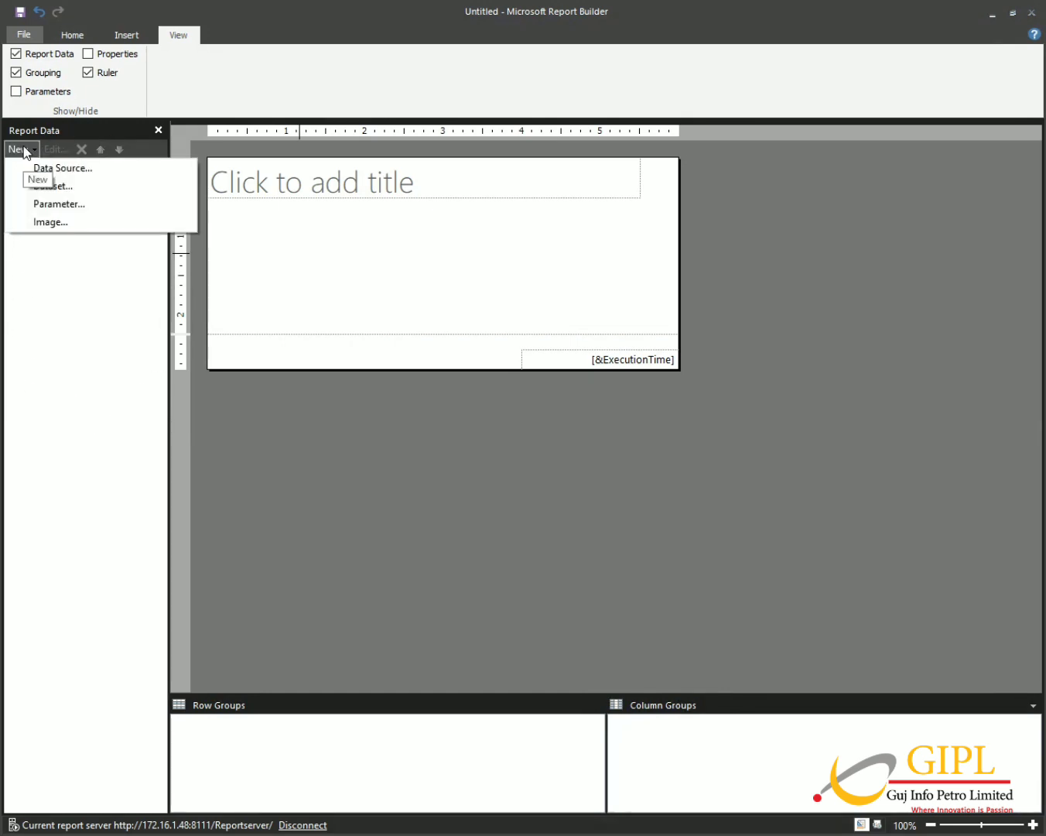
left_click(69, 168)
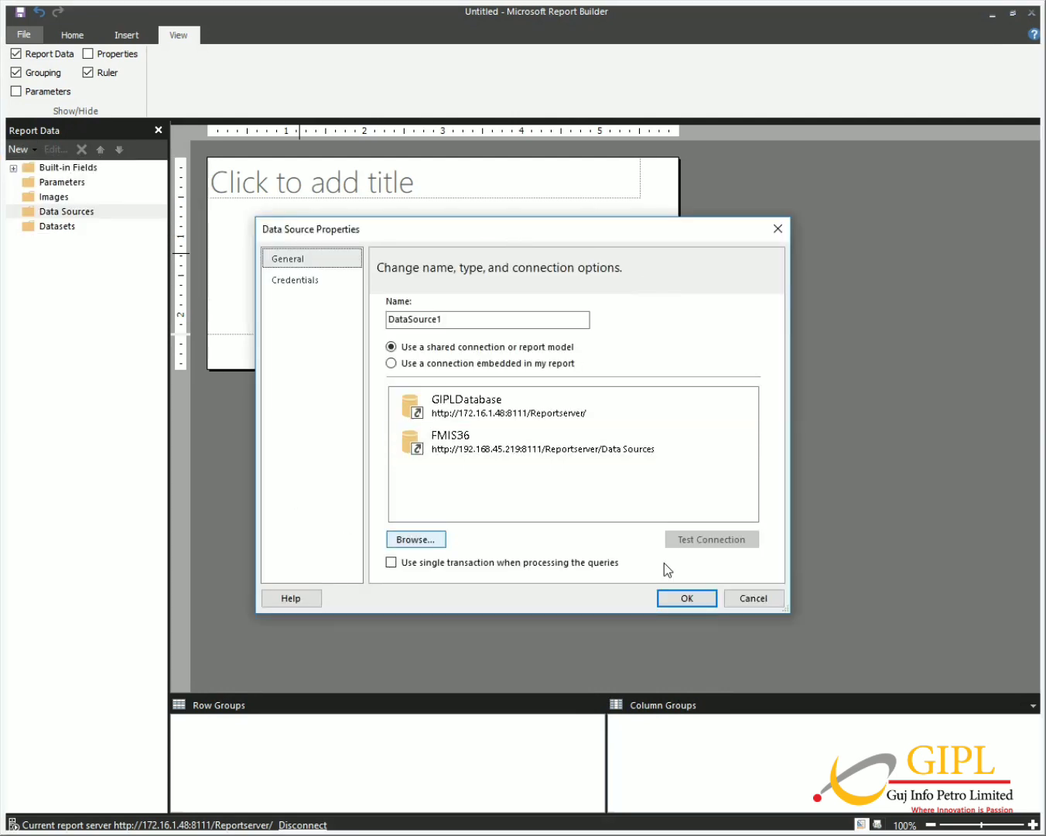
left_click(754, 599)
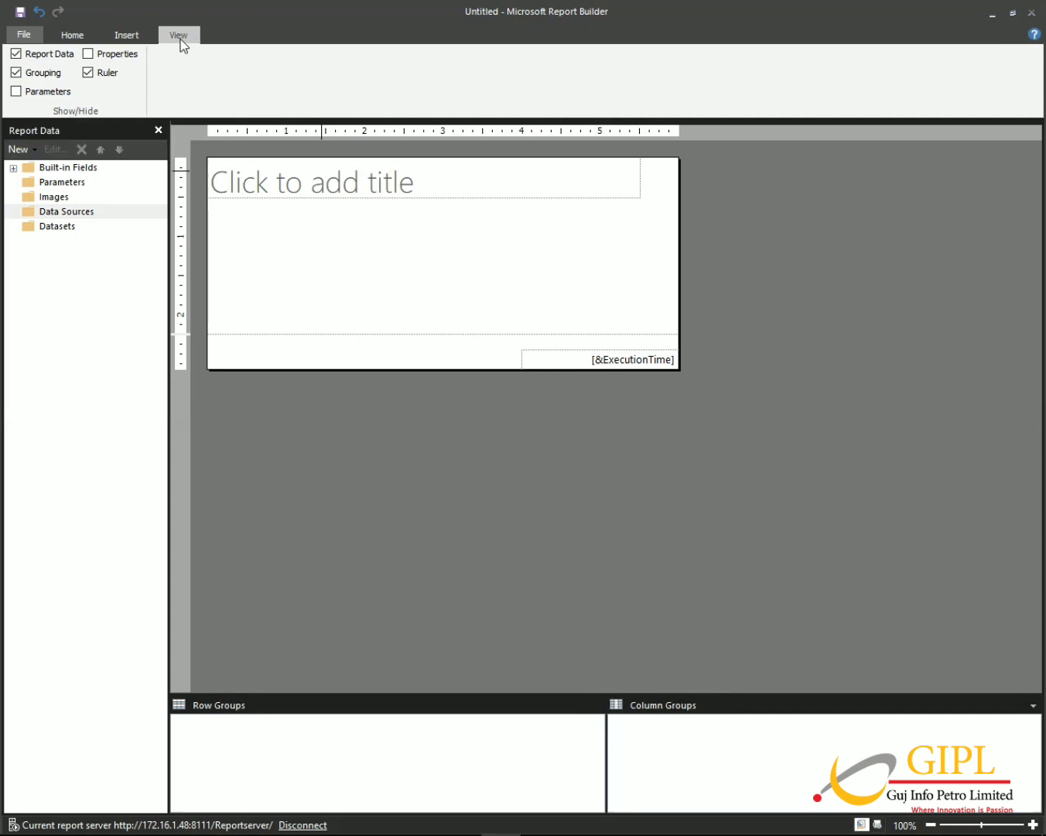
left_click(31, 59)
left_click(31, 59)
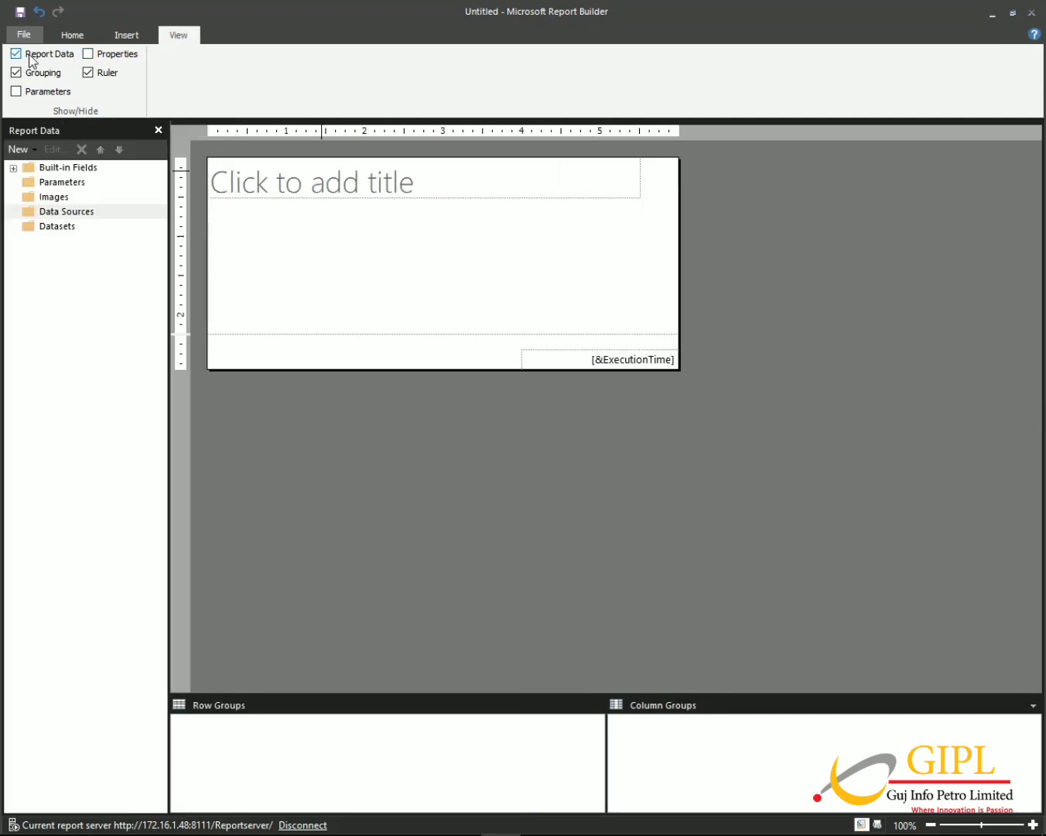
Add a new data source and rename DataSource1 to DSGIPL.
left_click(31, 150)
left_click(42, 166)
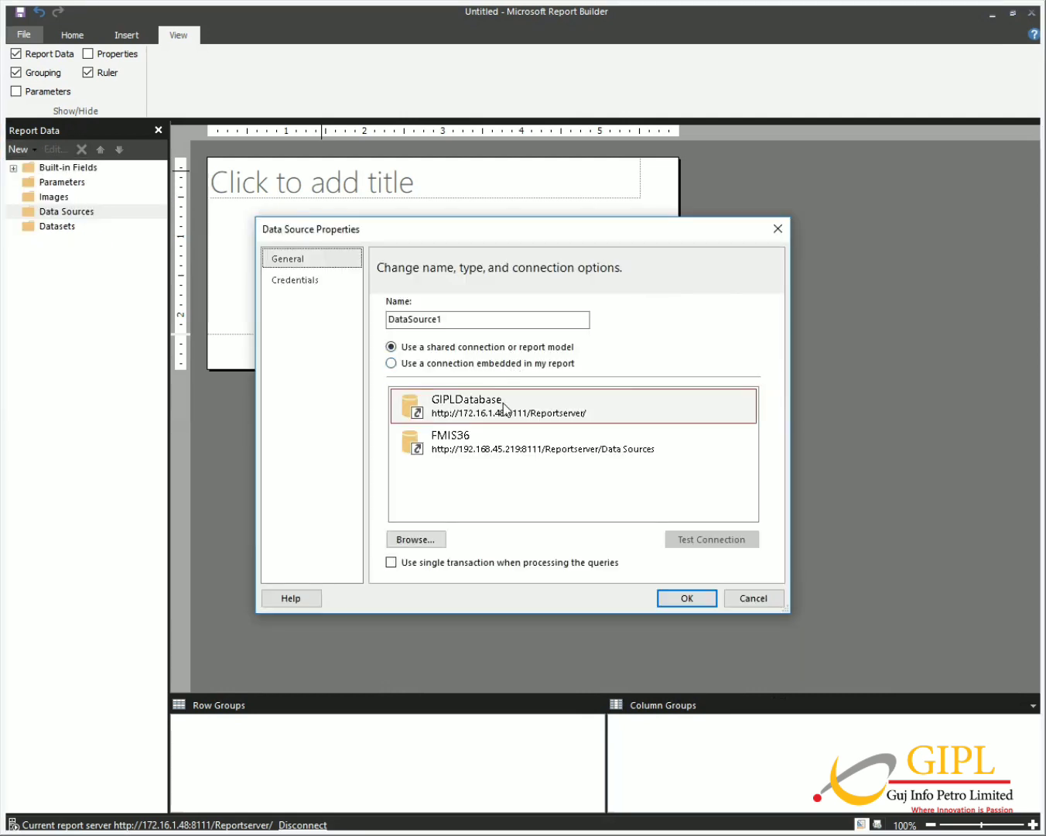
double_click(453, 320)
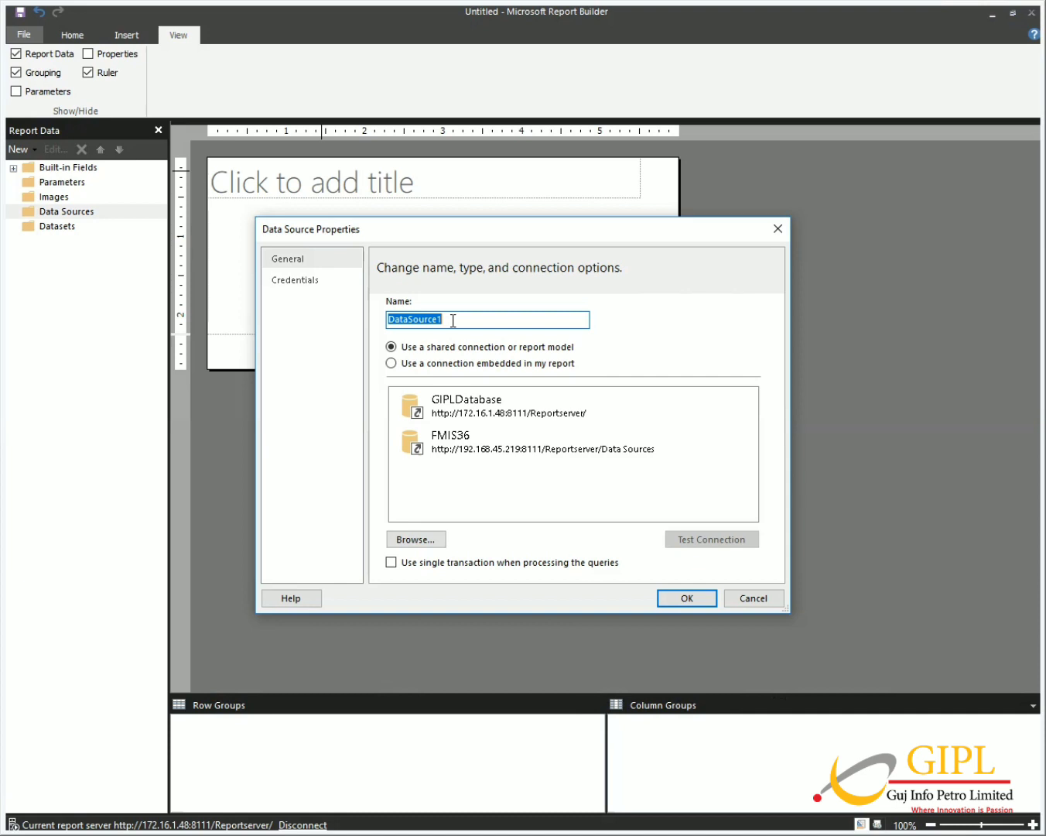
type("DSGIPL")
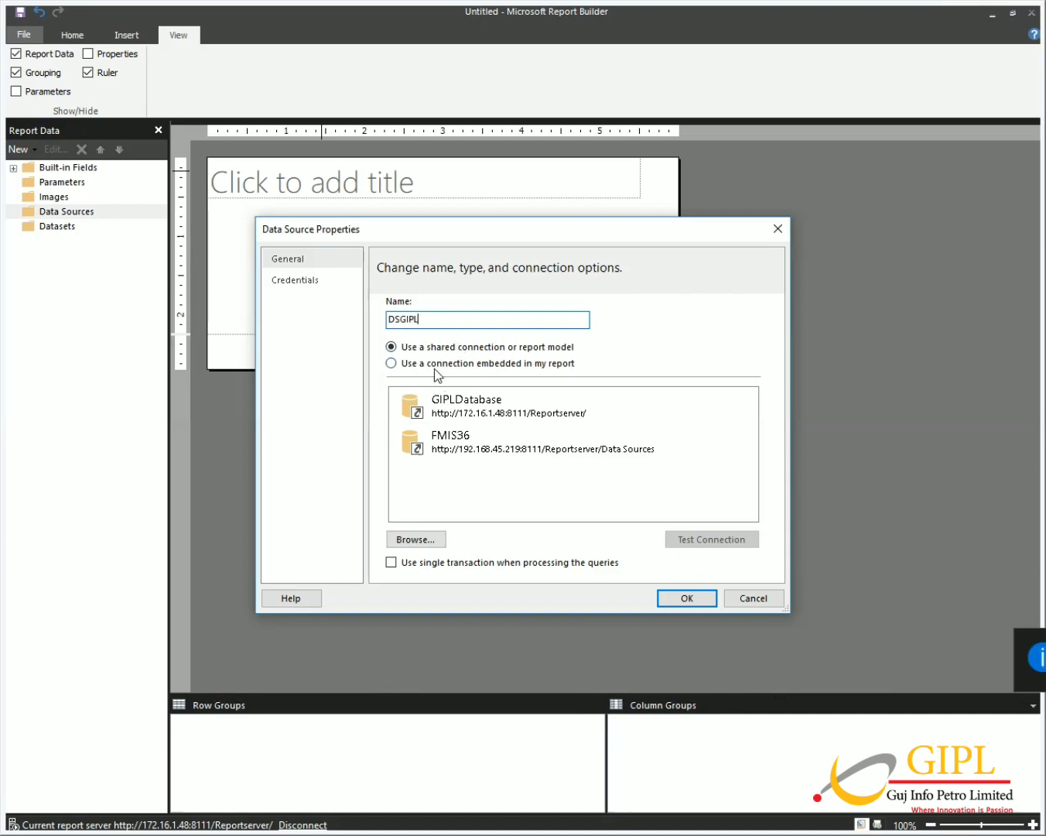
left_click(446, 354)
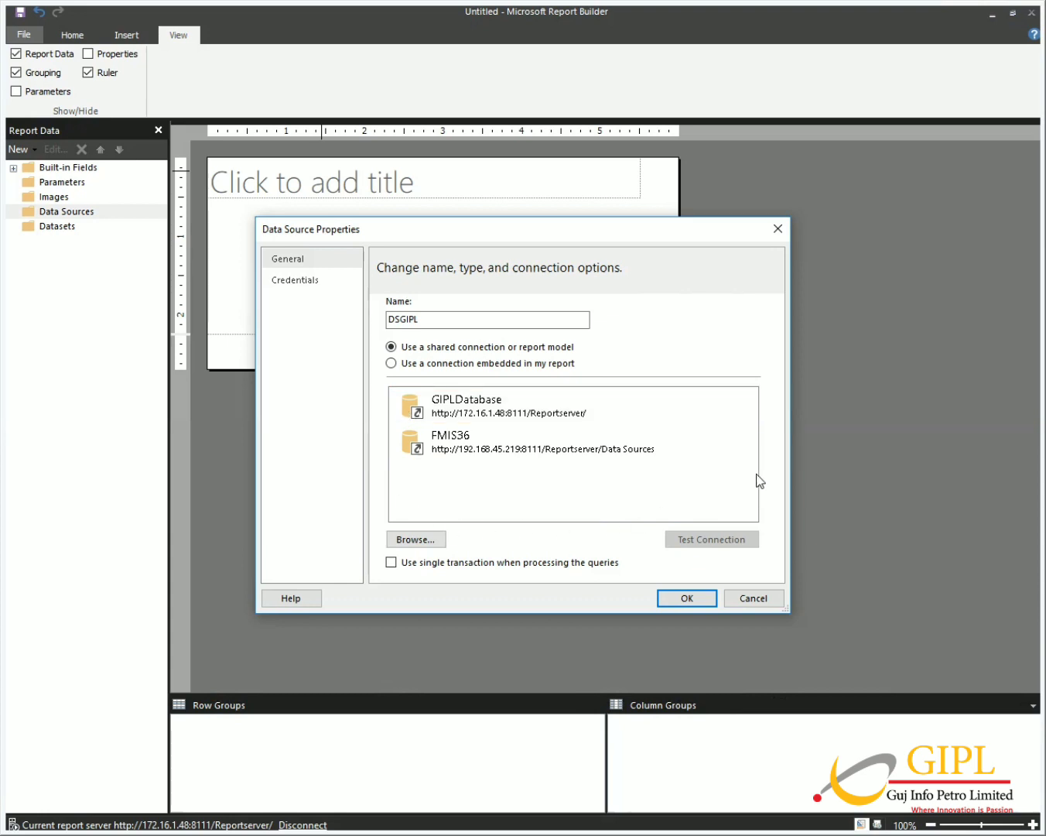
Link DSGIPL to the shared GIPLDatabase source from the report server, test it successfully, and save.
left_click(430, 542)
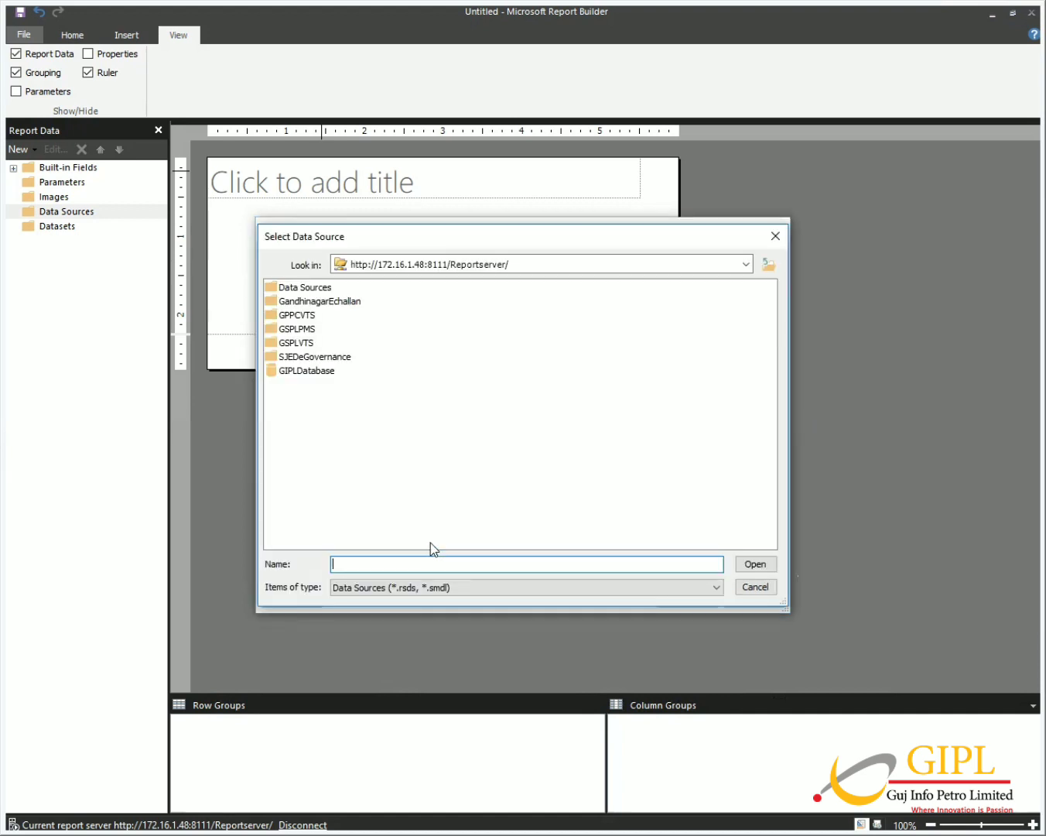
left_click(302, 371)
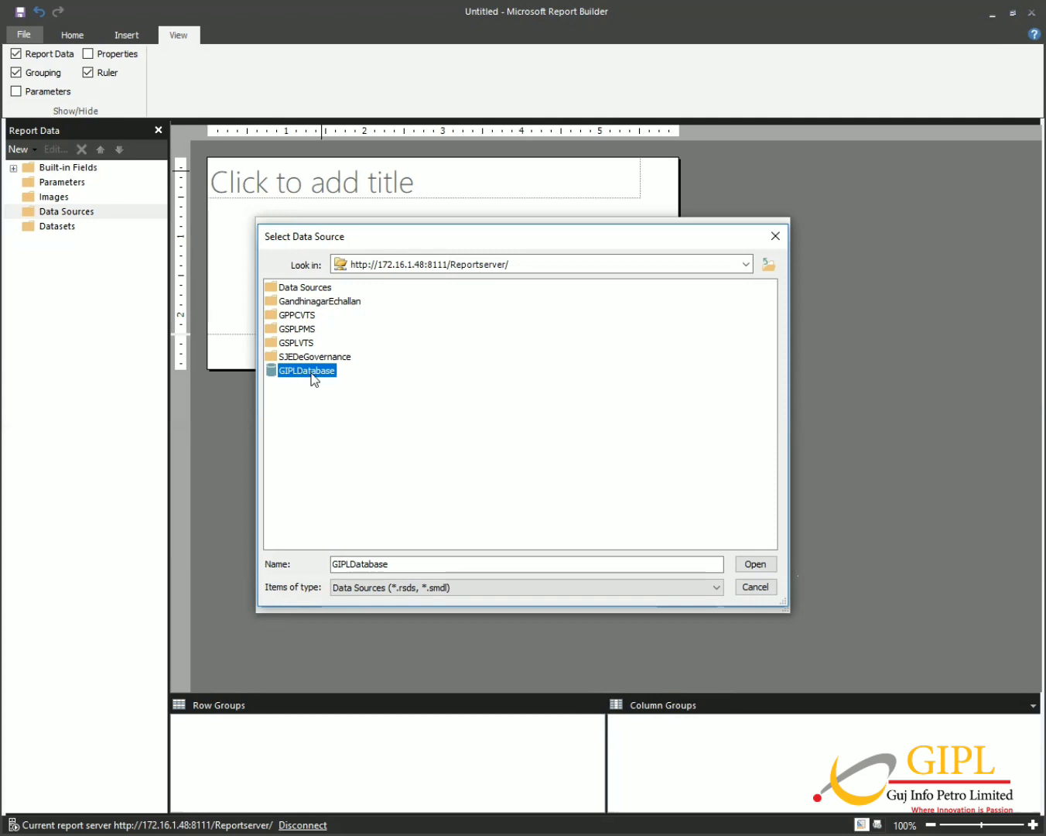
left_click(767, 562)
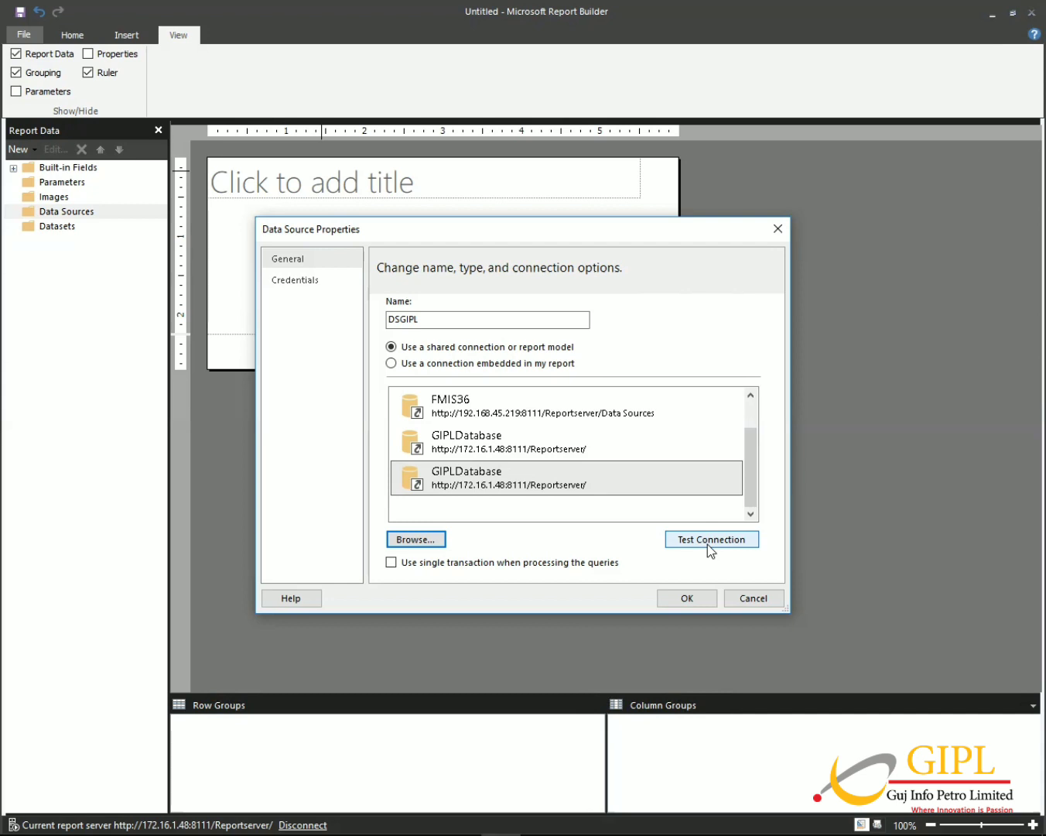
left_click(710, 546)
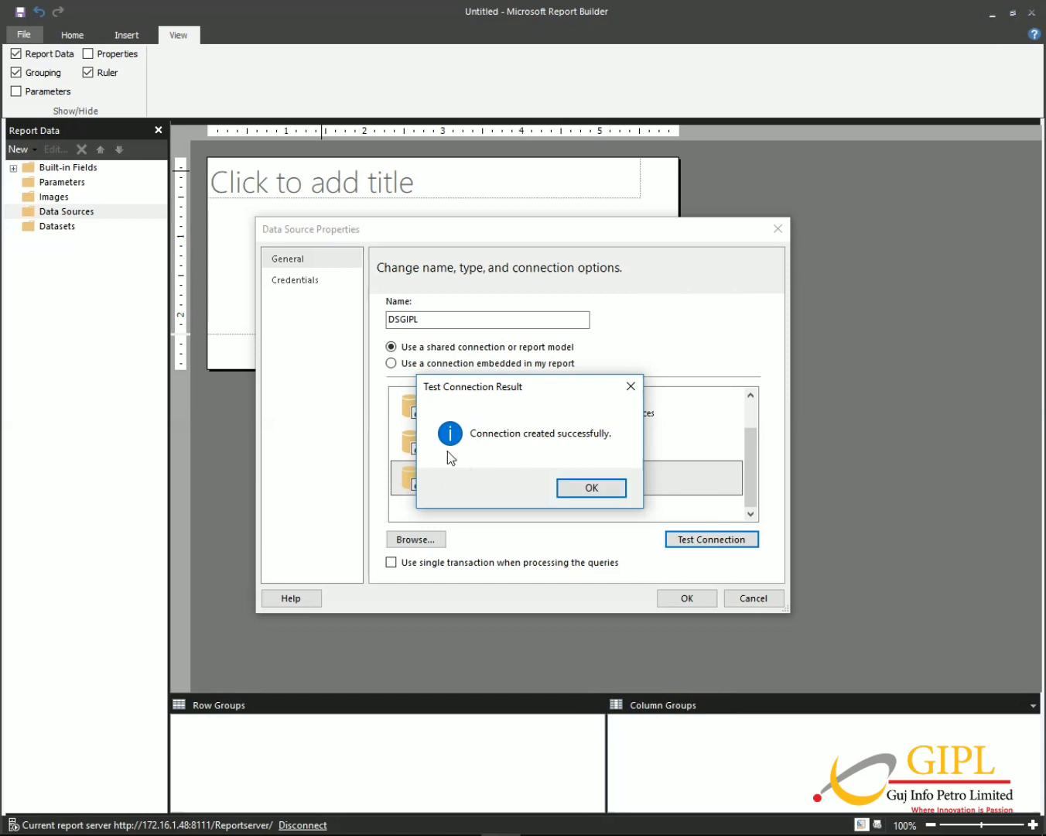
left_click(576, 487)
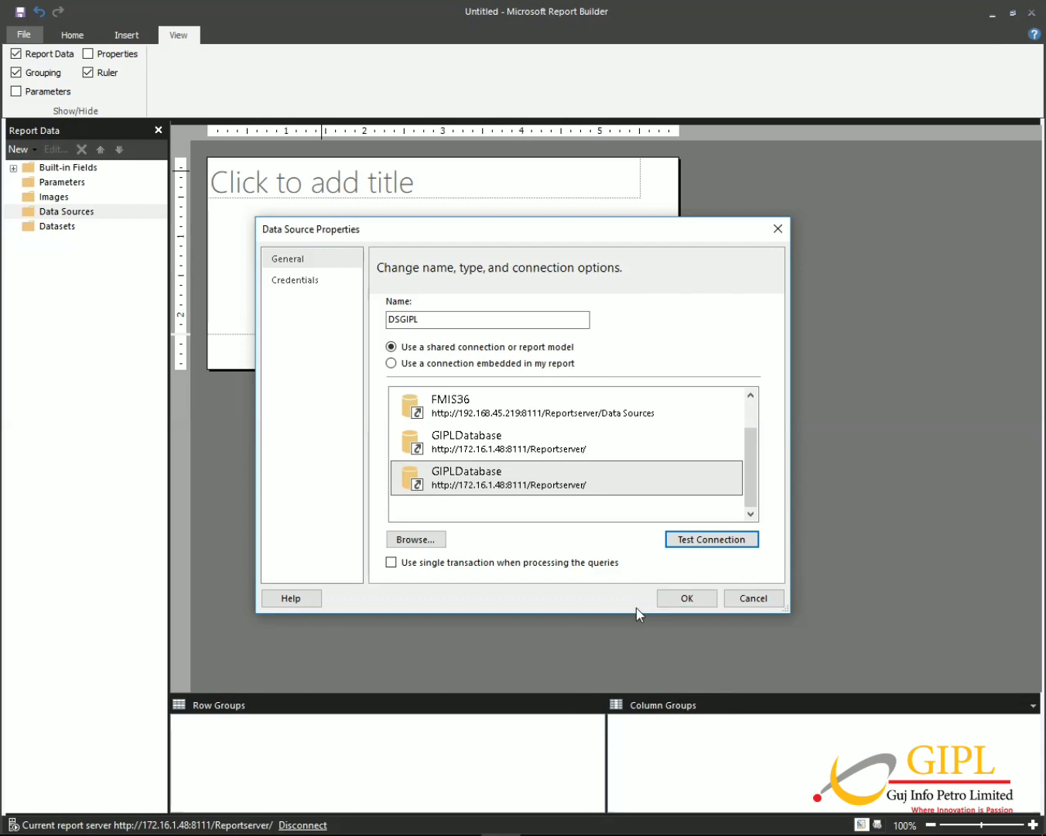
left_click(676, 600)
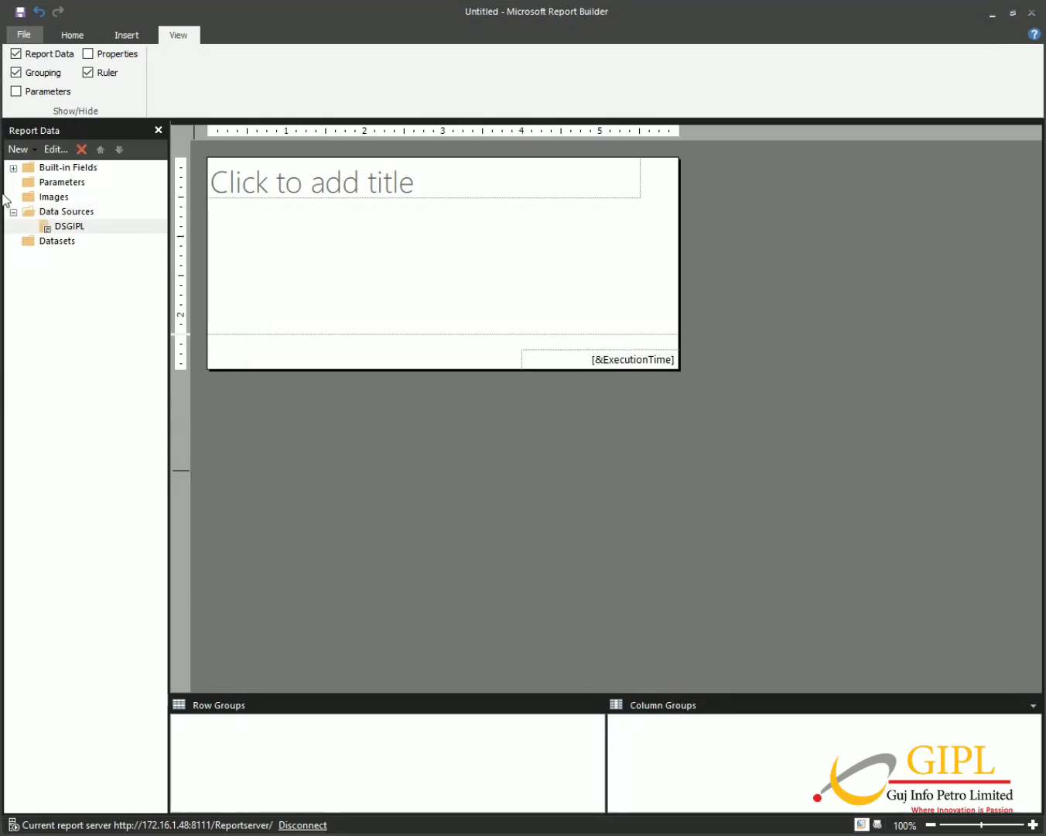
left_click(81, 229)
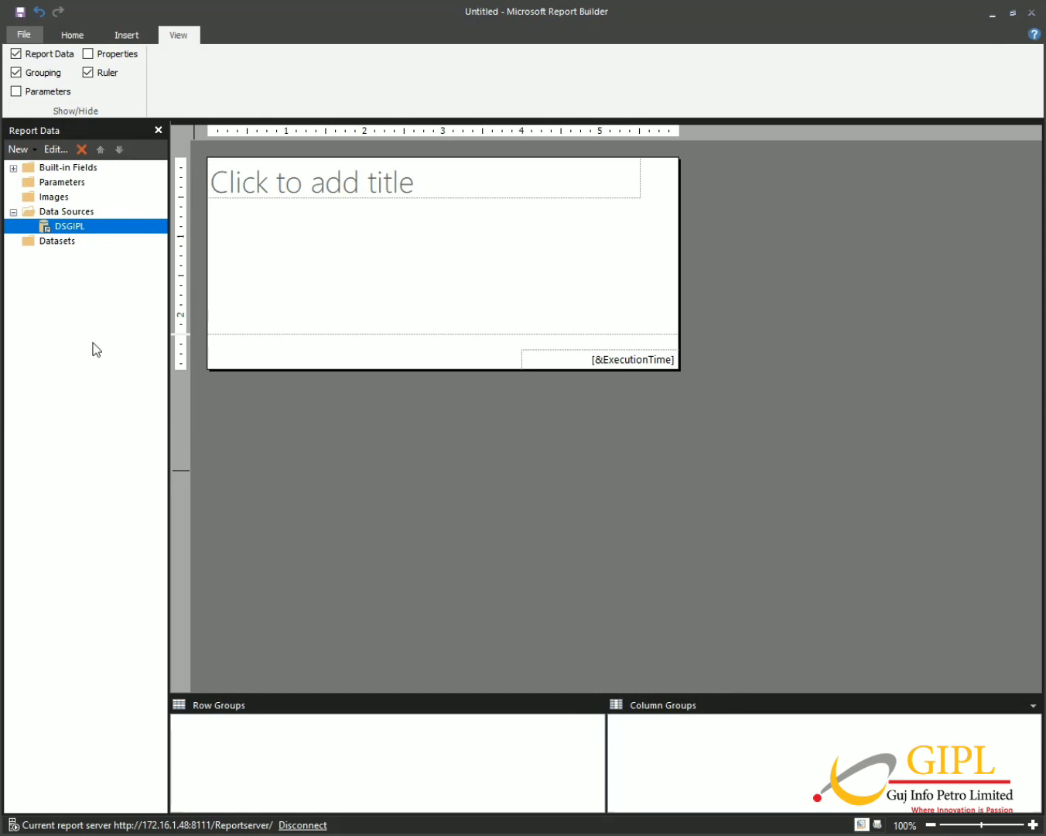
Add a new report data source named EDSGIPL.
left_click(22, 151)
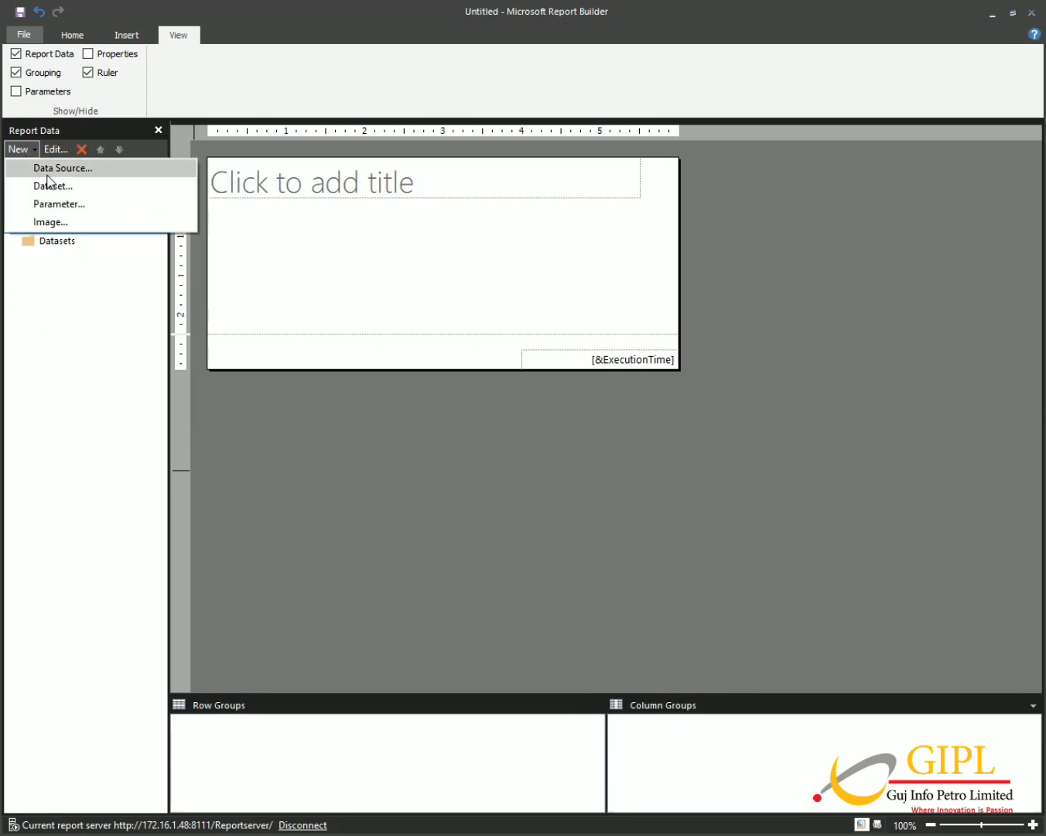
left_click(47, 176)
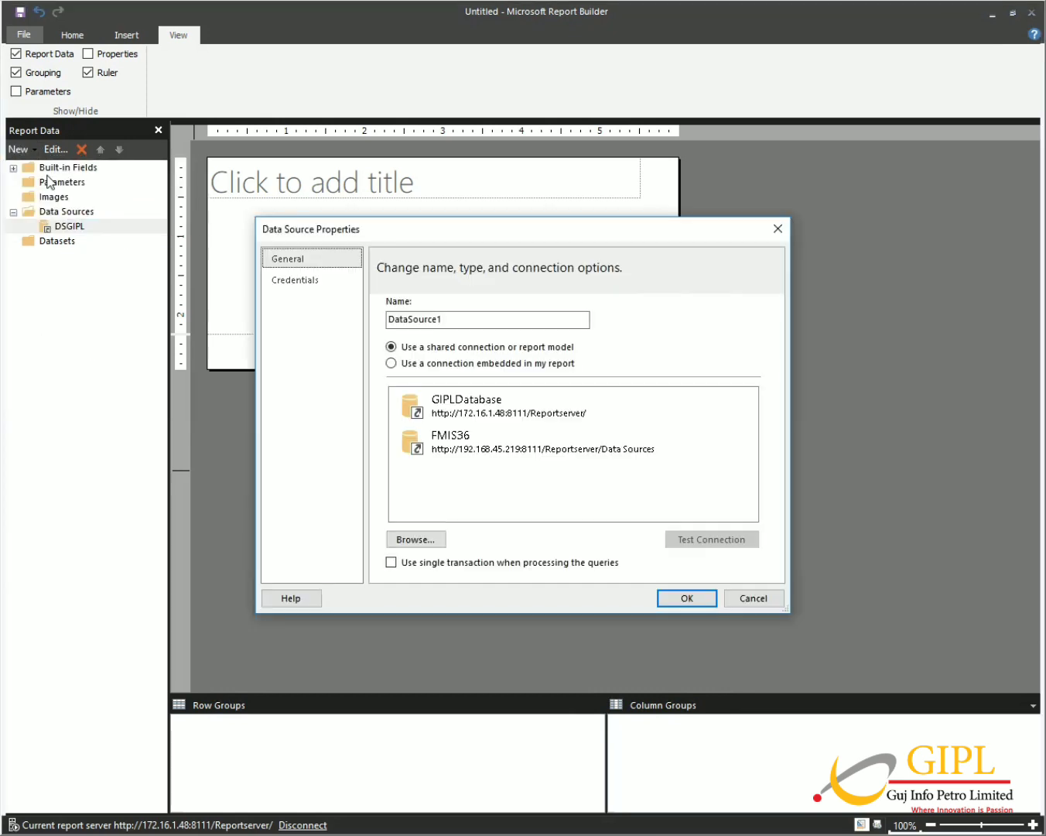
double_click(461, 323)
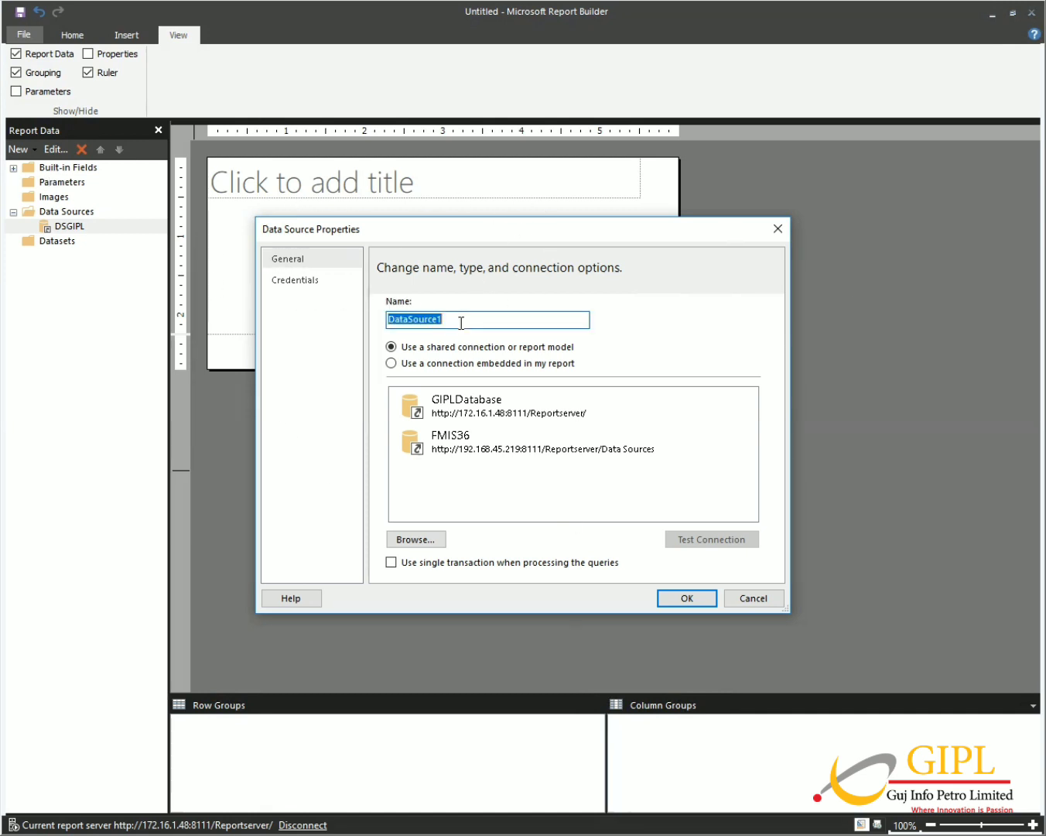
type("EDSGIPL")
Give EDSGIPL an embedded Microsoft SQL Server connection and bring up its connection builder.
left_click(455, 366)
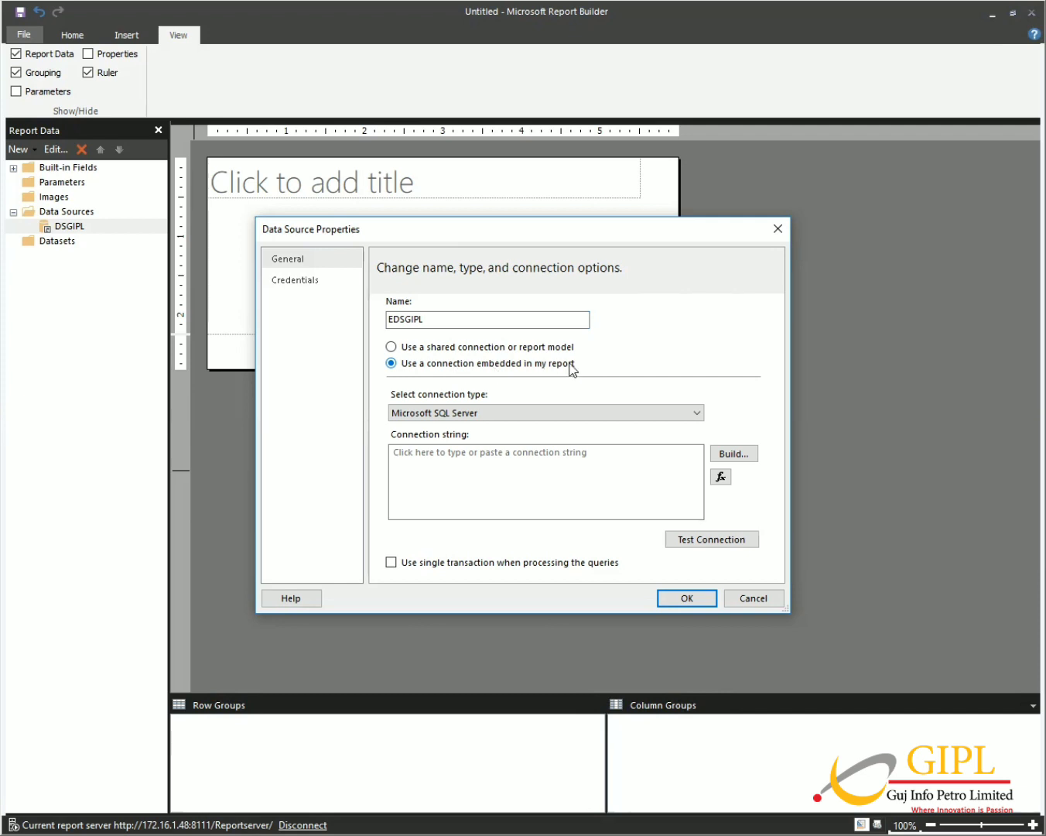
left_click(686, 413)
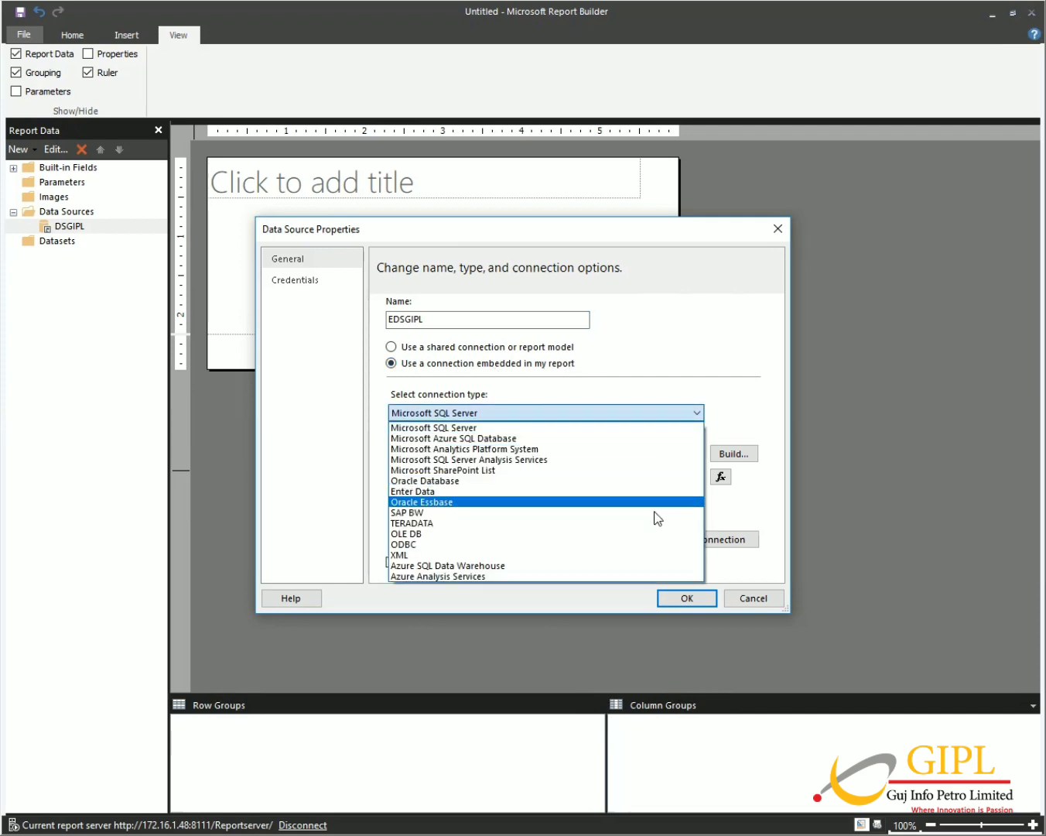
left_click(647, 415)
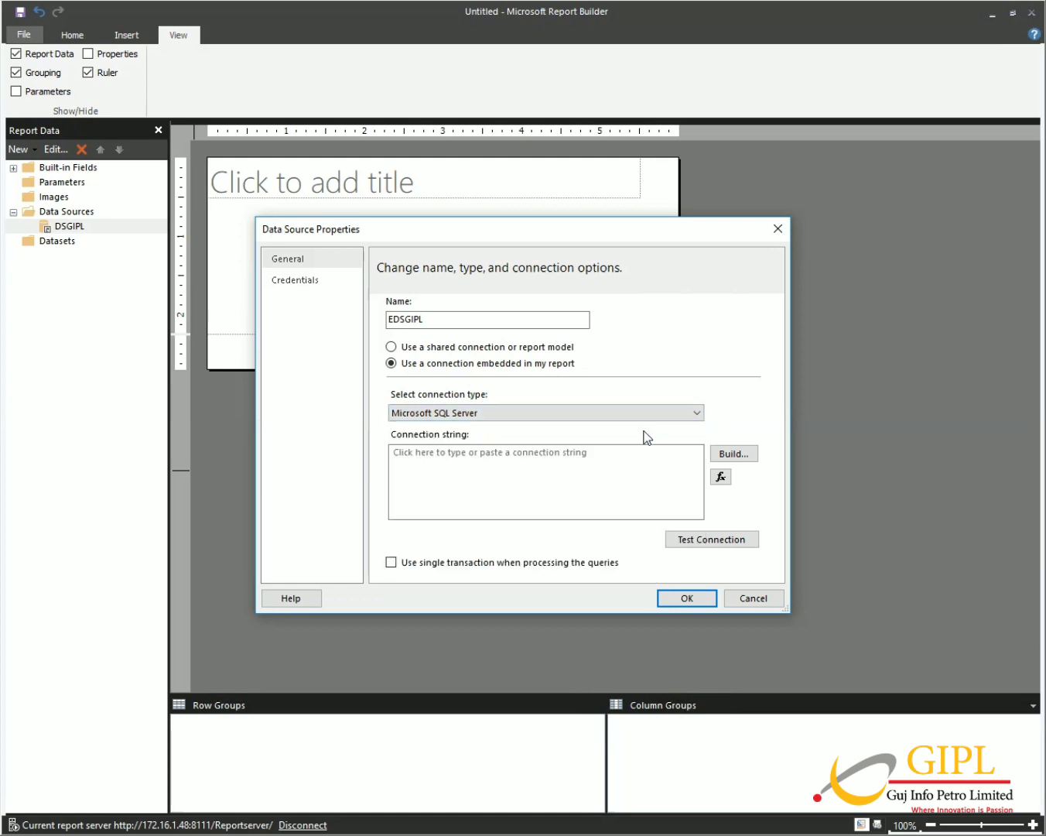
left_click(745, 456)
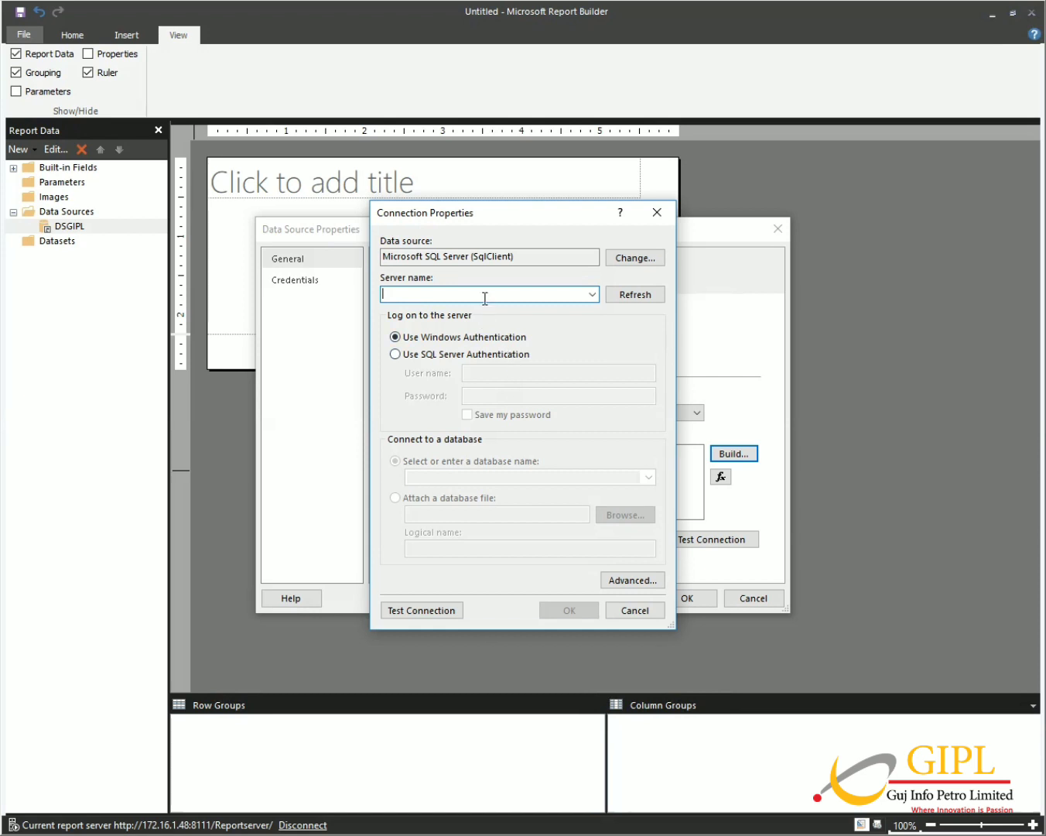
Connect to server 172.16.1.48\SQLENT2017 using SQL Server authentication with the sa login and its password.
type("172.16.1.48\\SQLENT2017")
left_click(479, 355)
left_click(489, 374)
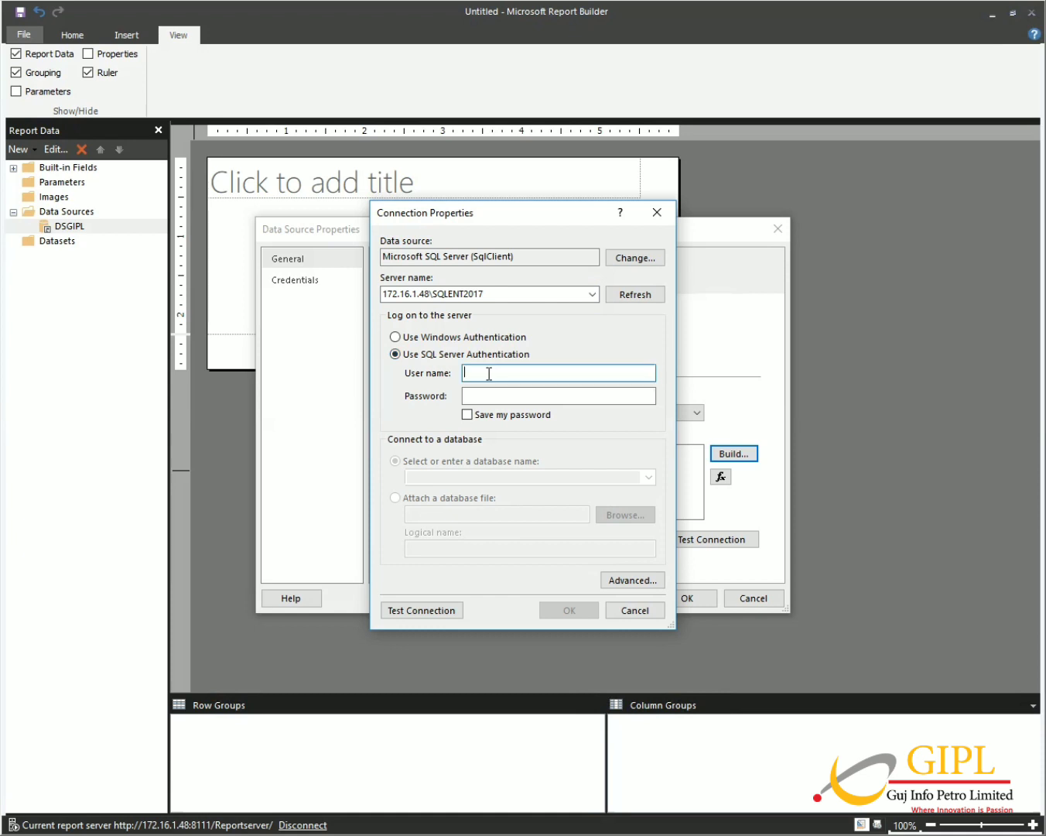
type("sa")
key("Tab")
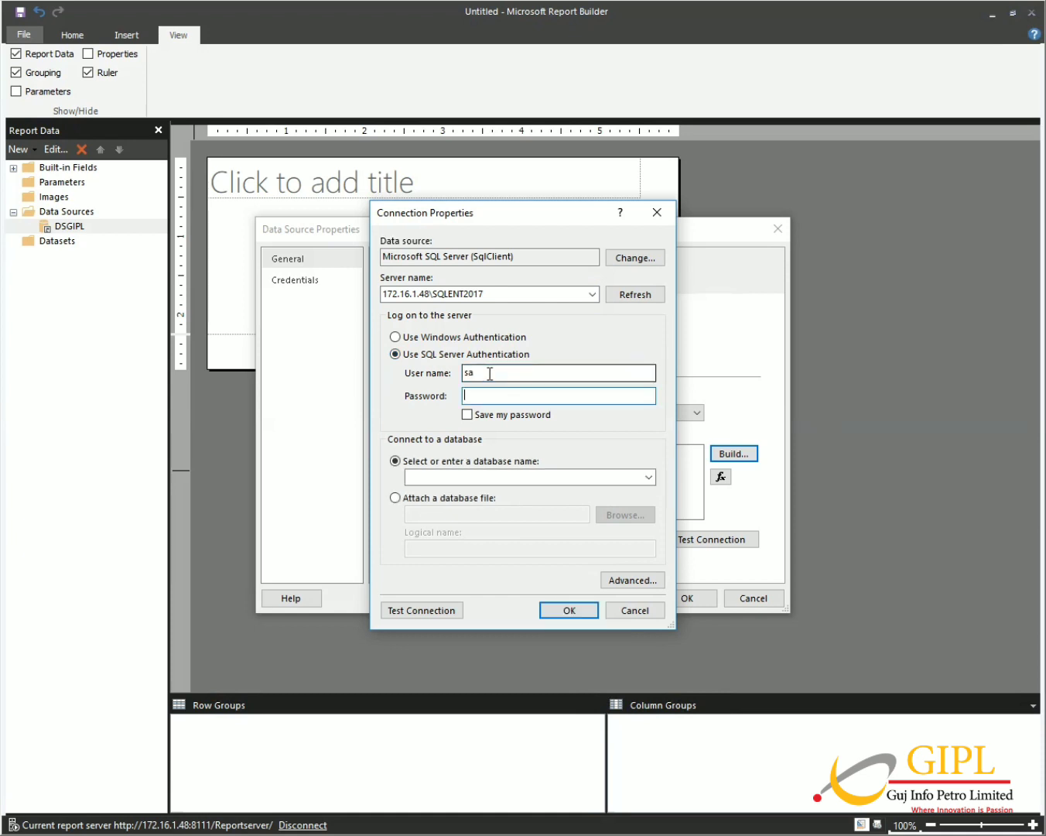
type("••••••••")
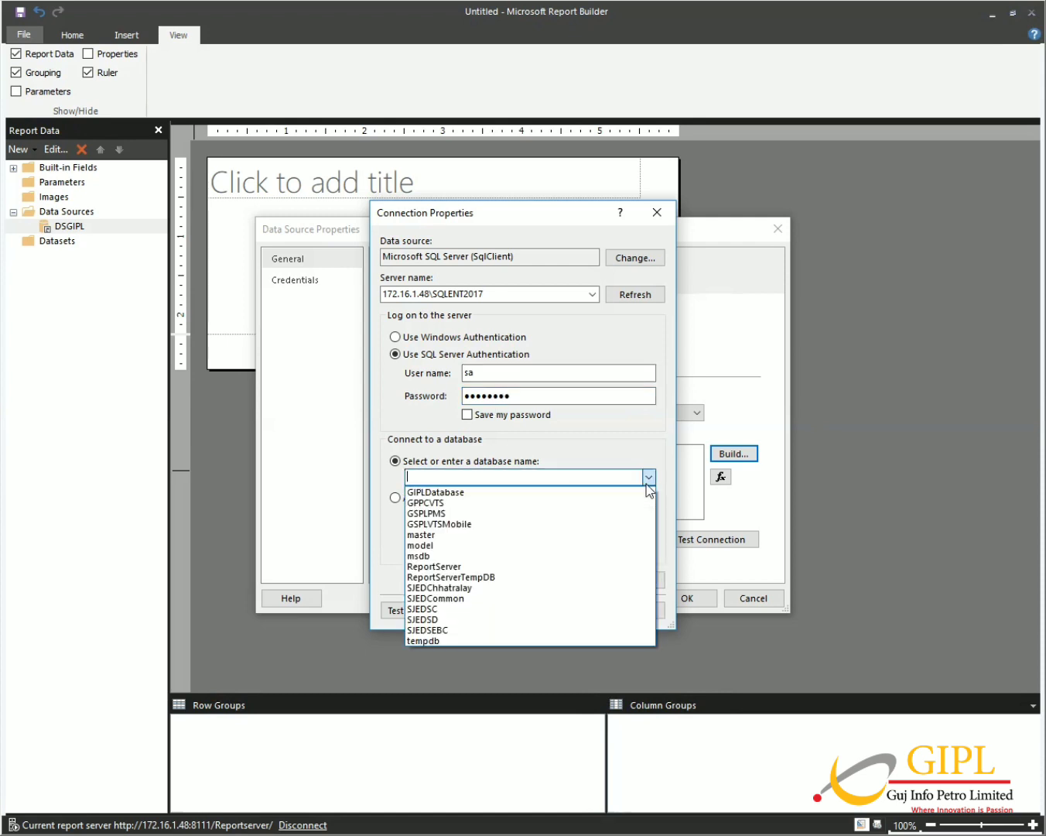
Choose the GIPLDatabase database, test the connection successfully, and save EDSGIPL.
left_click(576, 493)
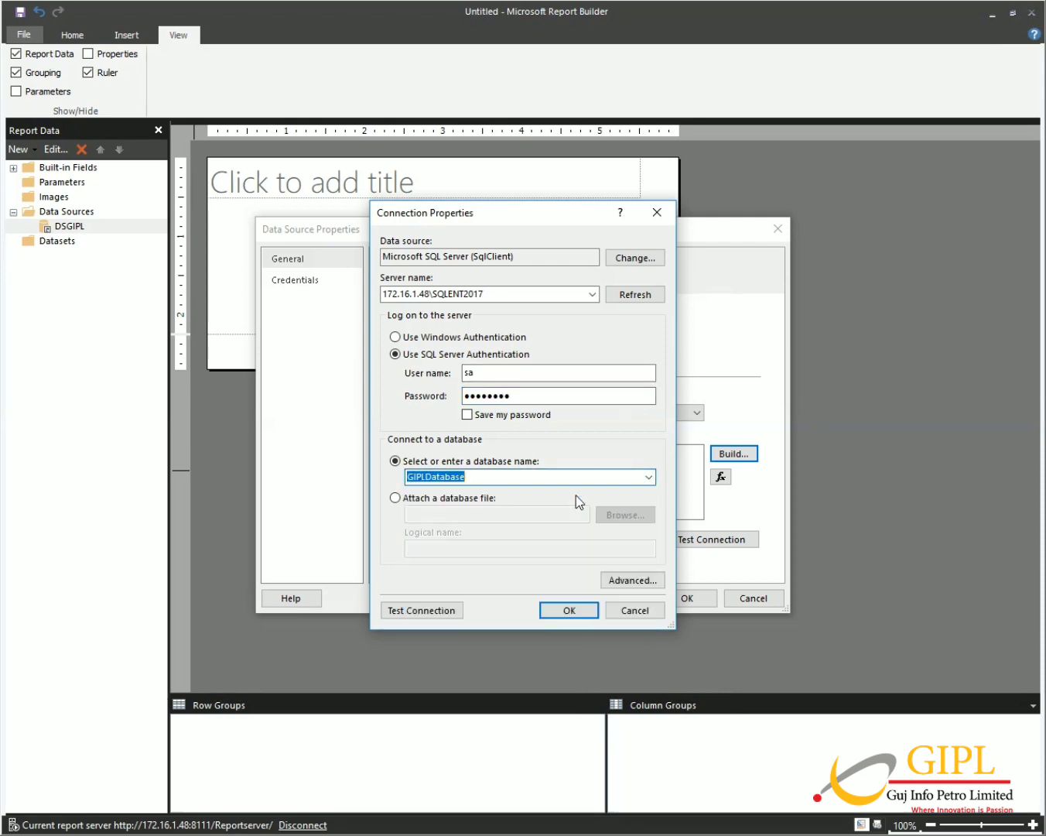
left_click(425, 612)
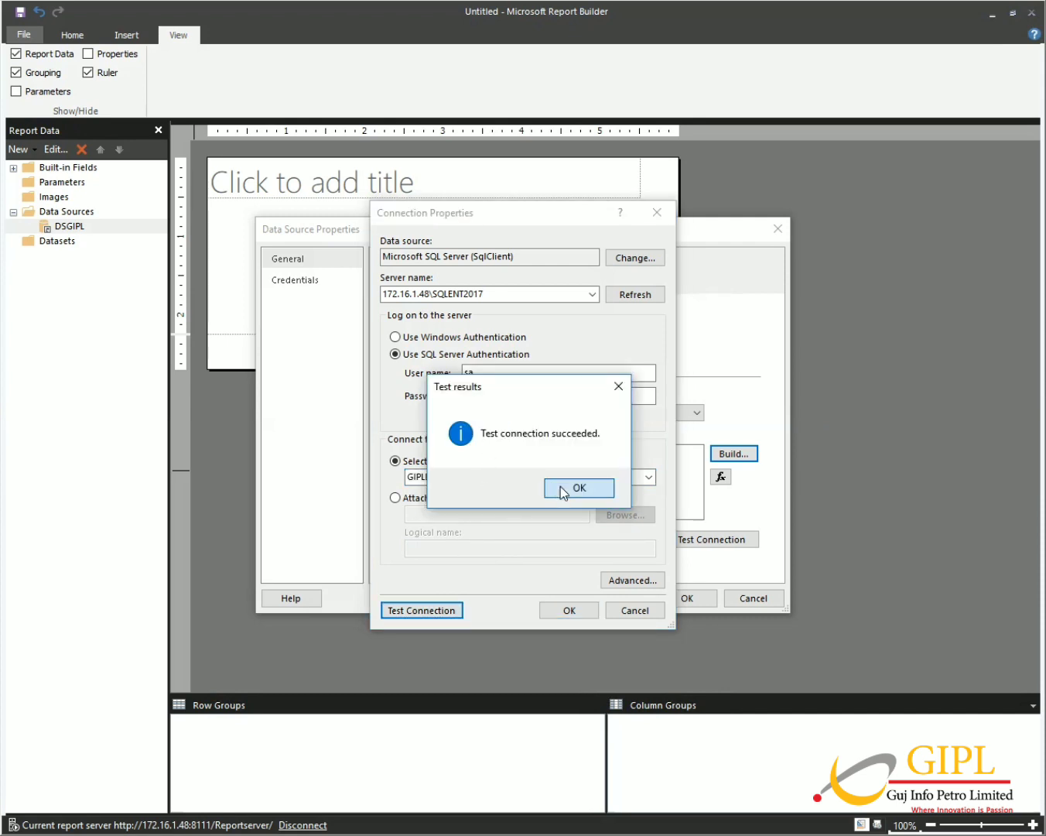
left_click(560, 487)
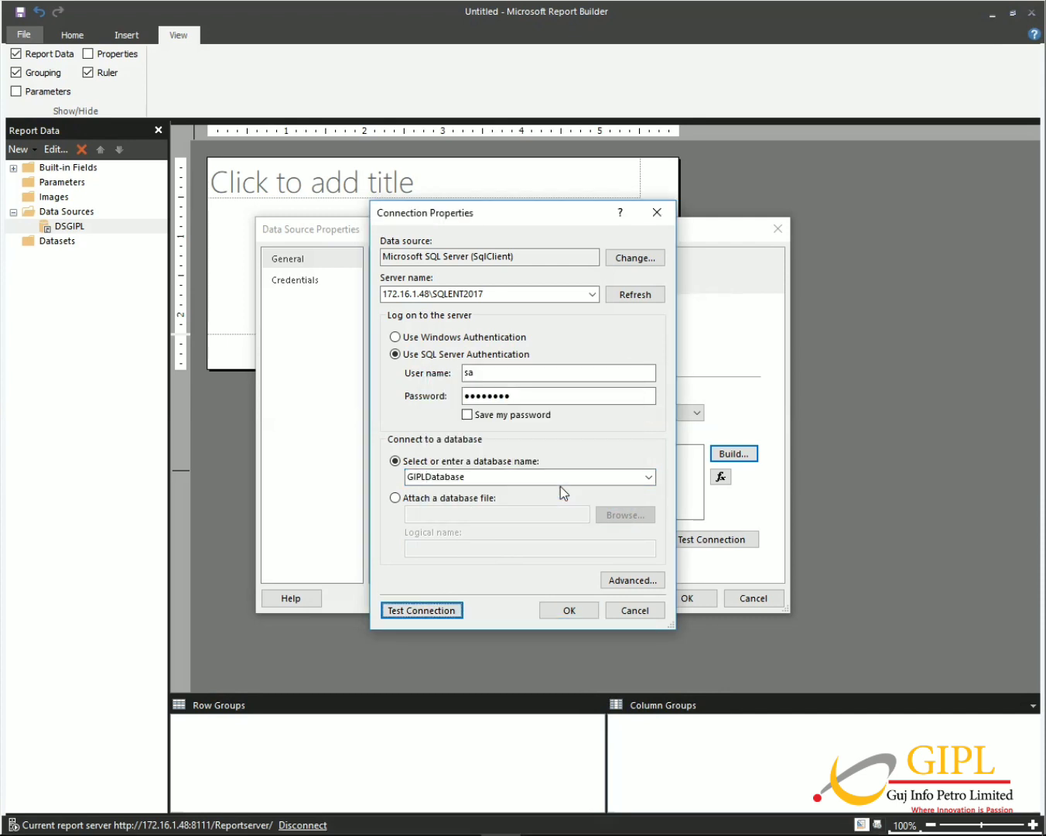
left_click(570, 610)
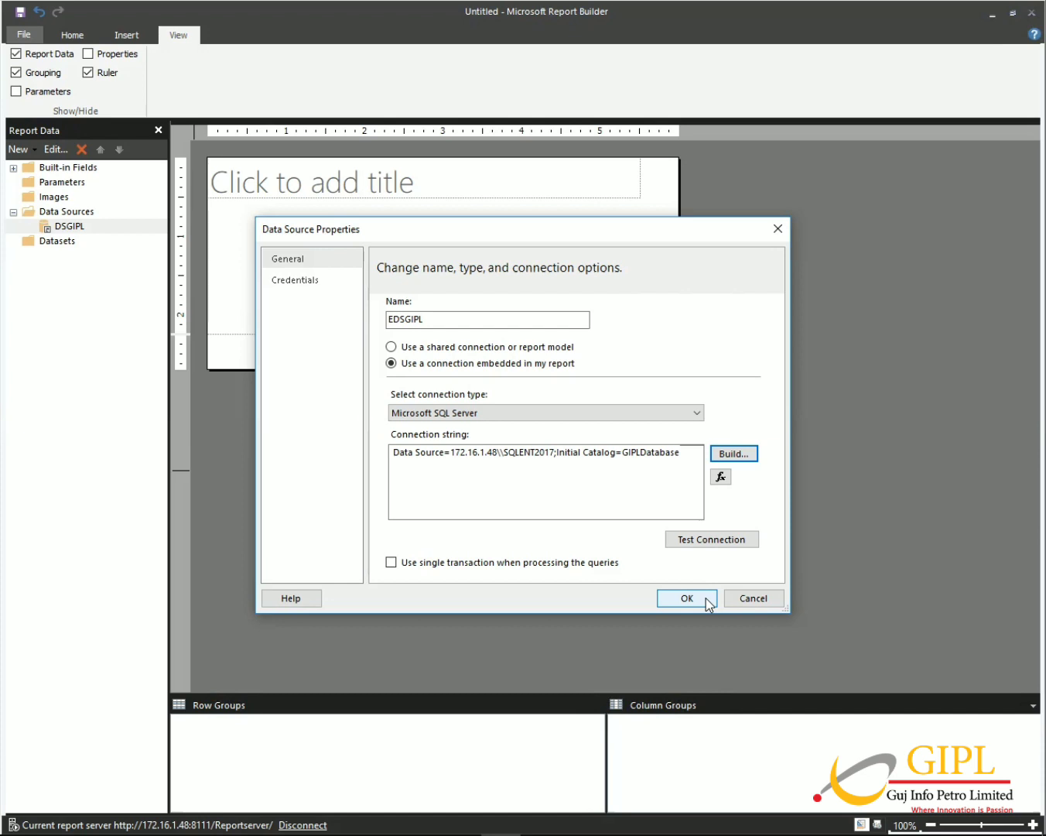
left_click(688, 598)
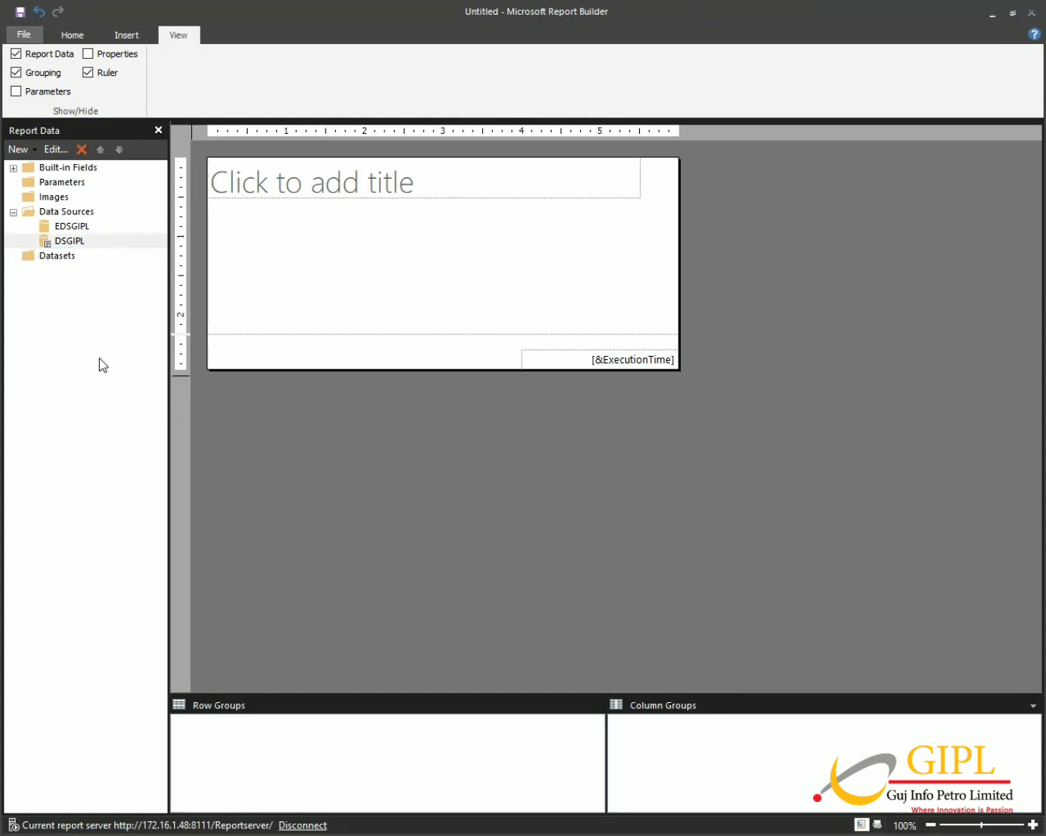
In DSGIPL's properties, replace the shared GIPLDatabase connection with the shared FMIS36 source.
left_click(85, 241)
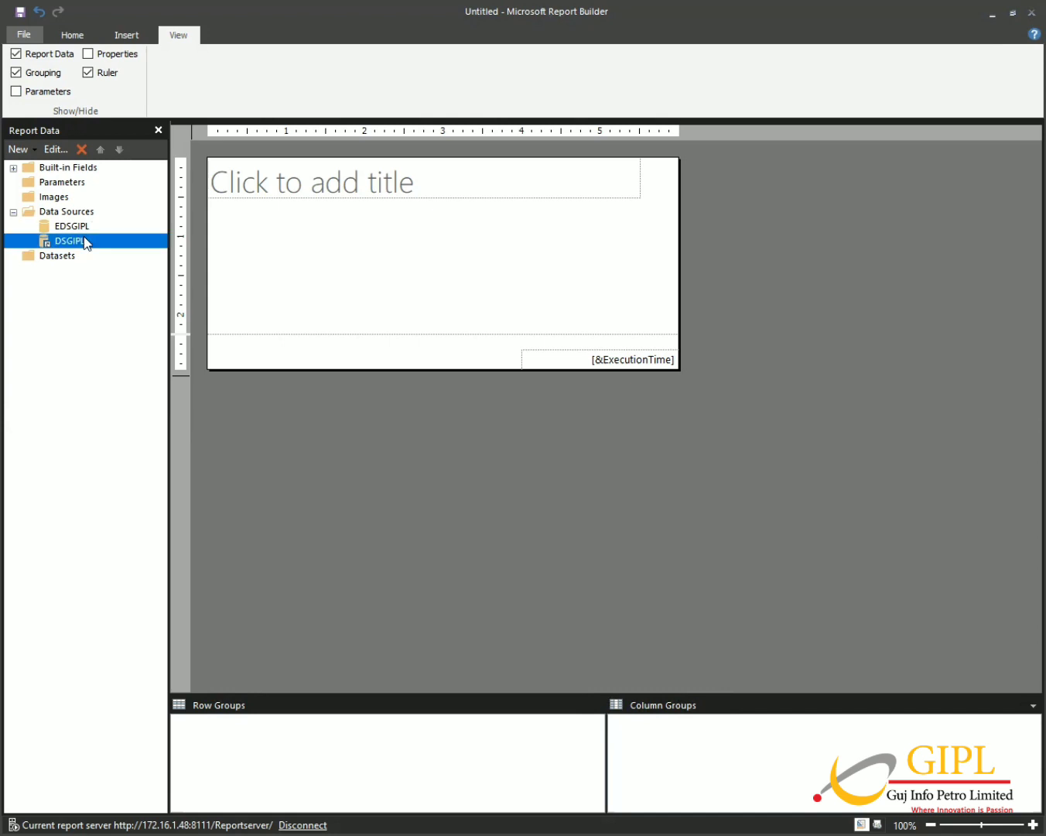
right_click(85, 241)
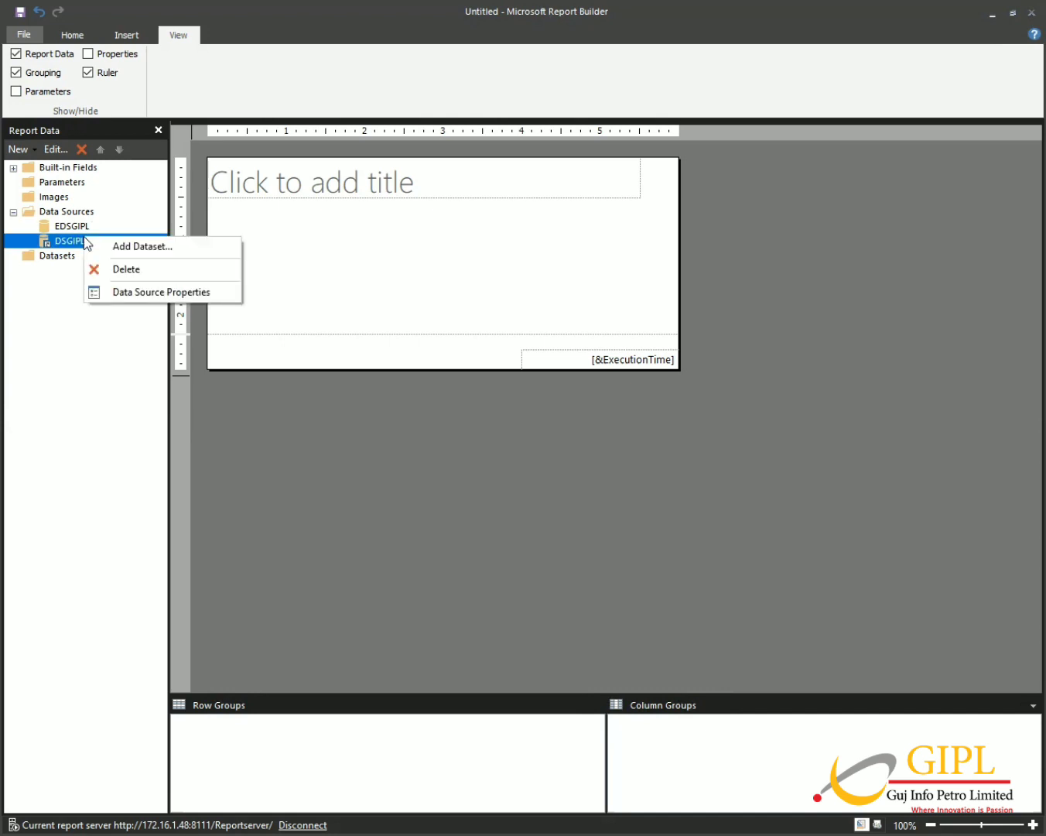
left_click(138, 292)
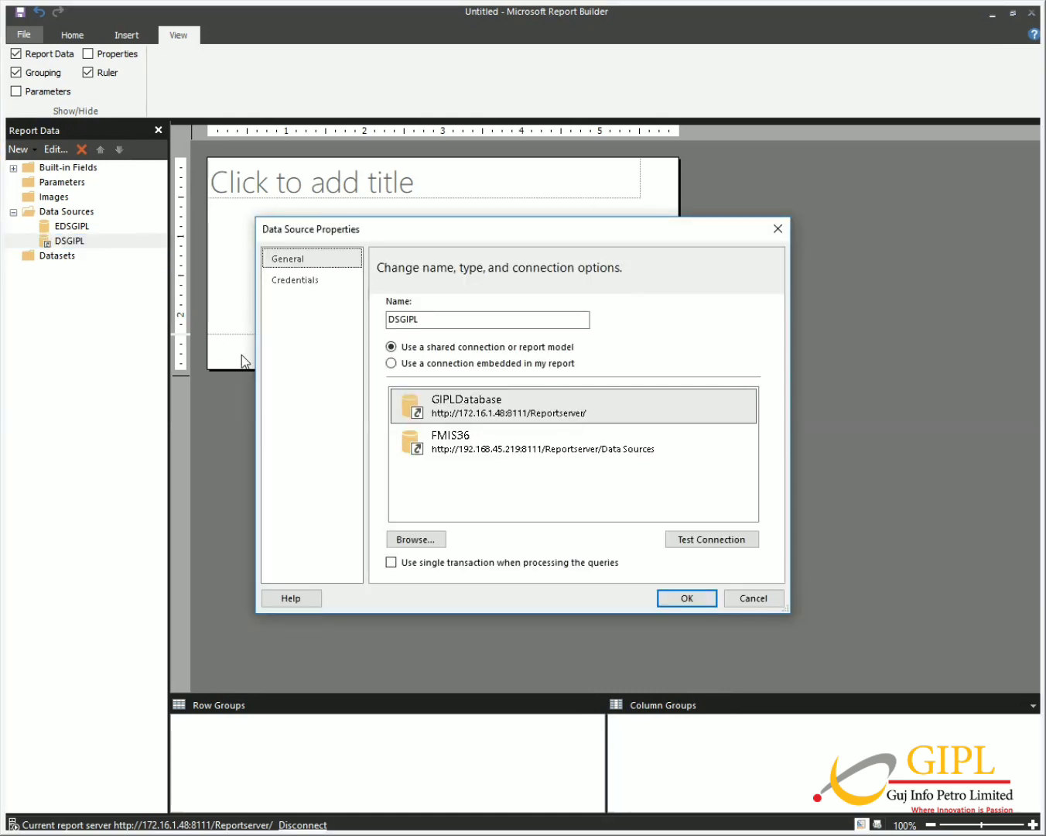
left_click(488, 443)
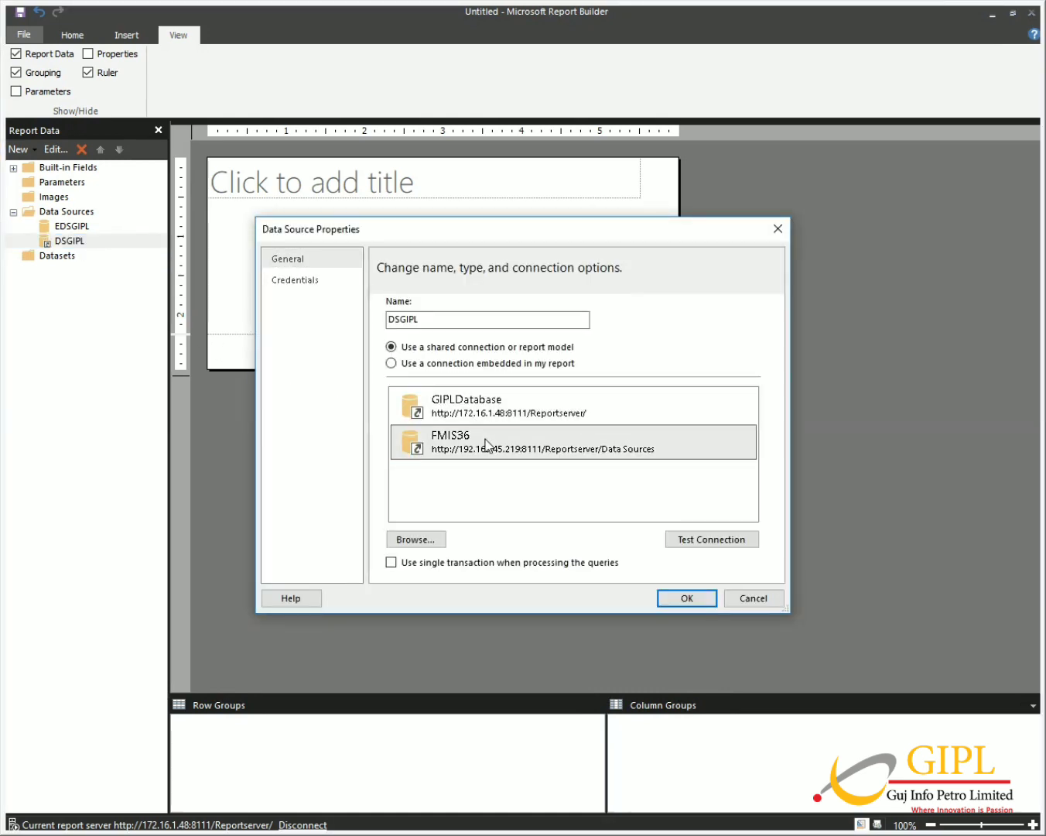
left_click(703, 600)
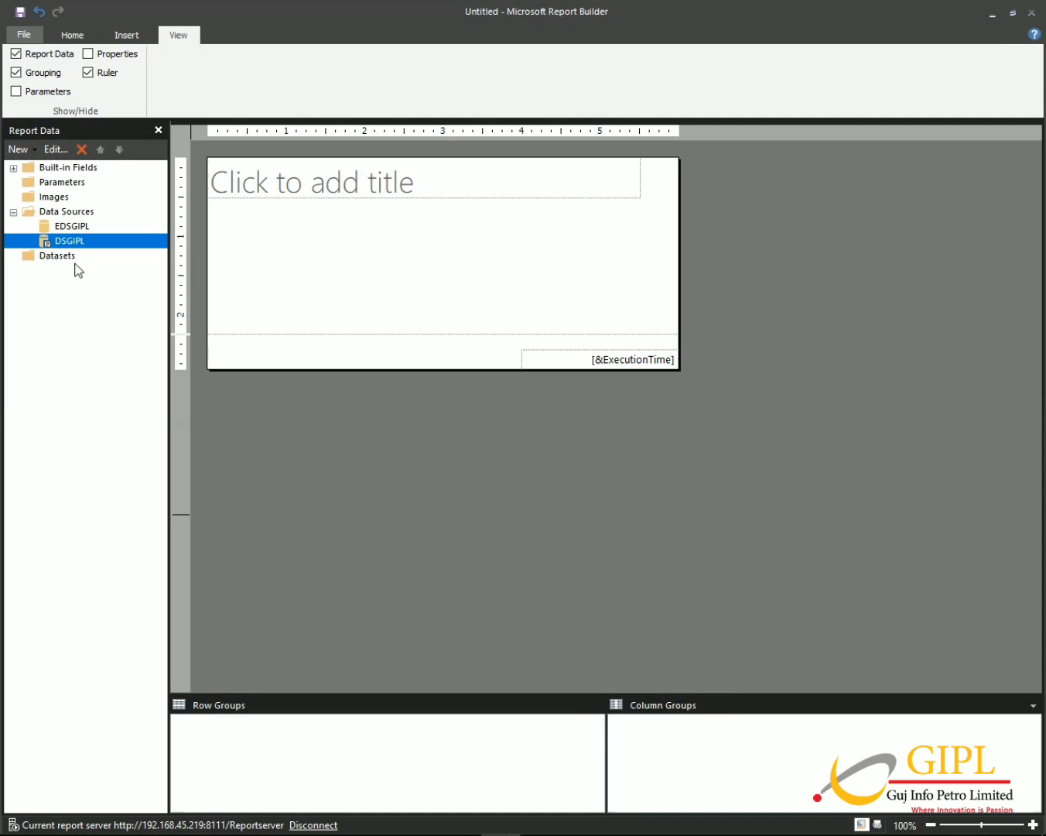
Delete the DSGIPL data source and confirm its removal.
right_click(89, 242)
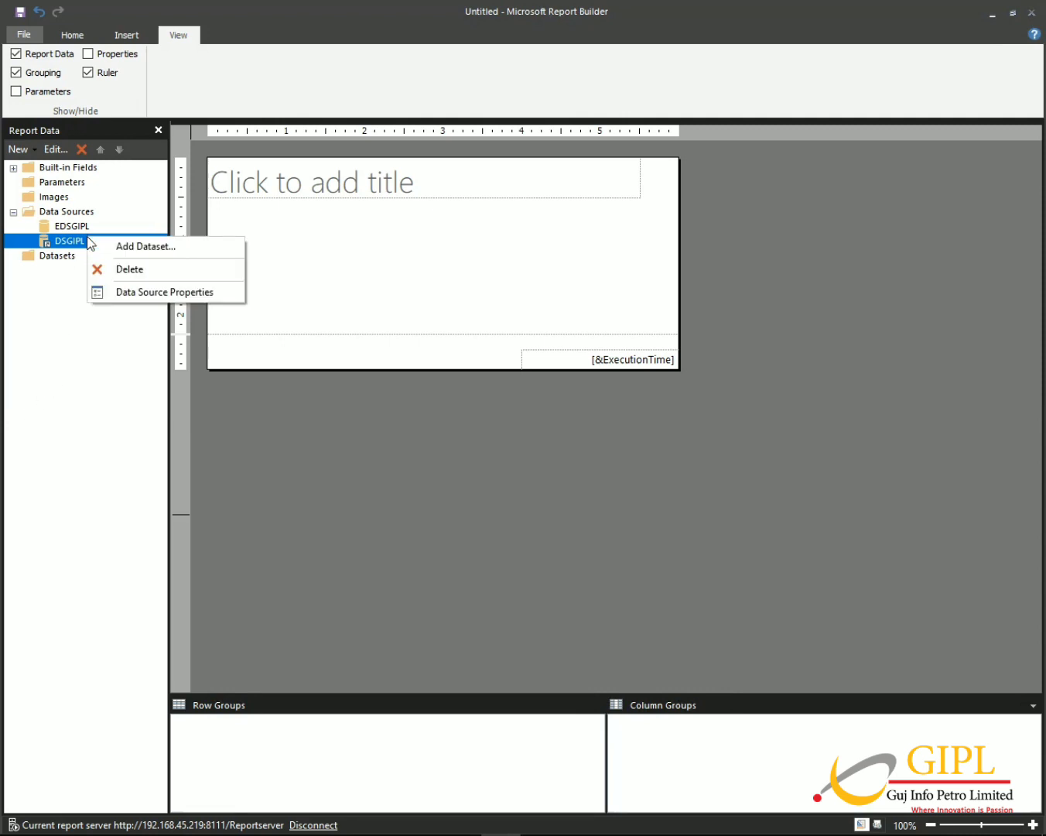
left_click(111, 269)
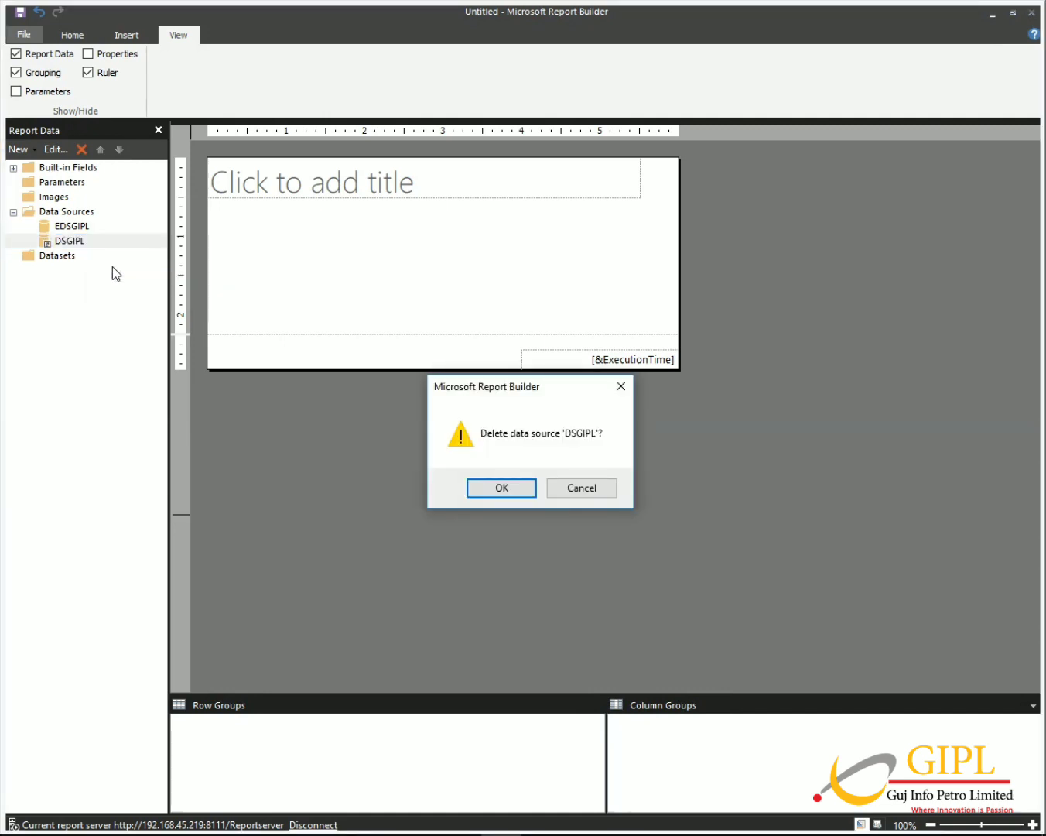
left_click(502, 489)
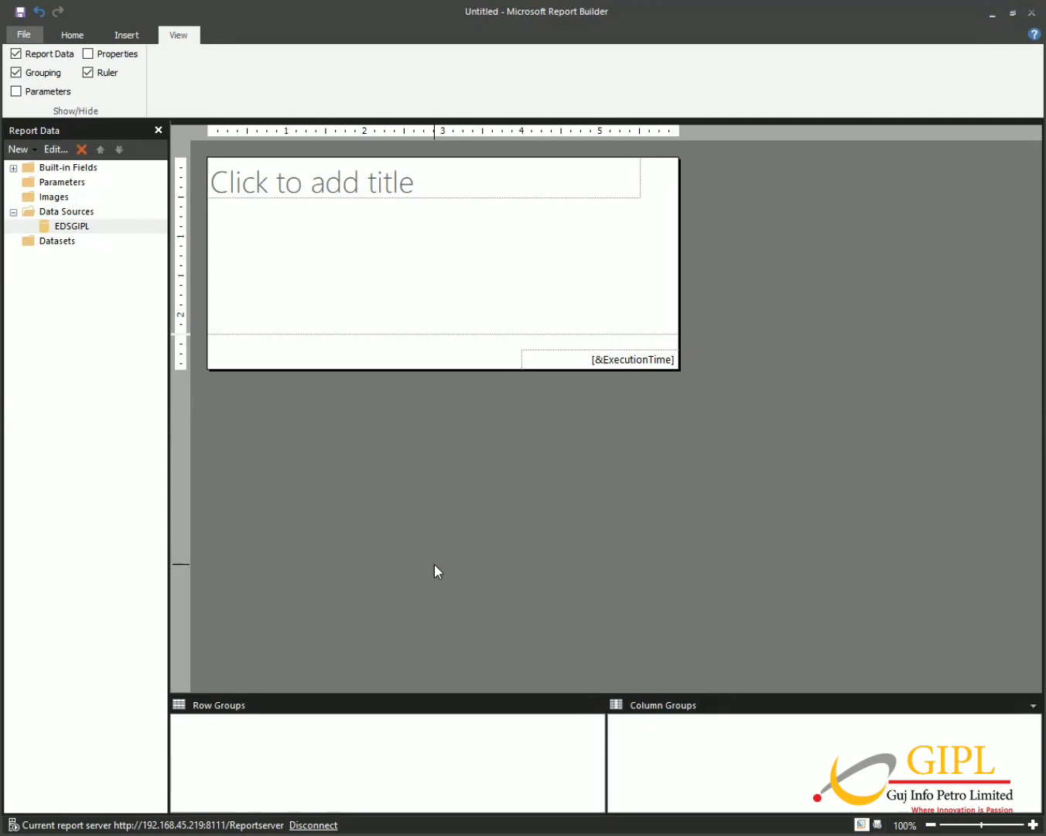